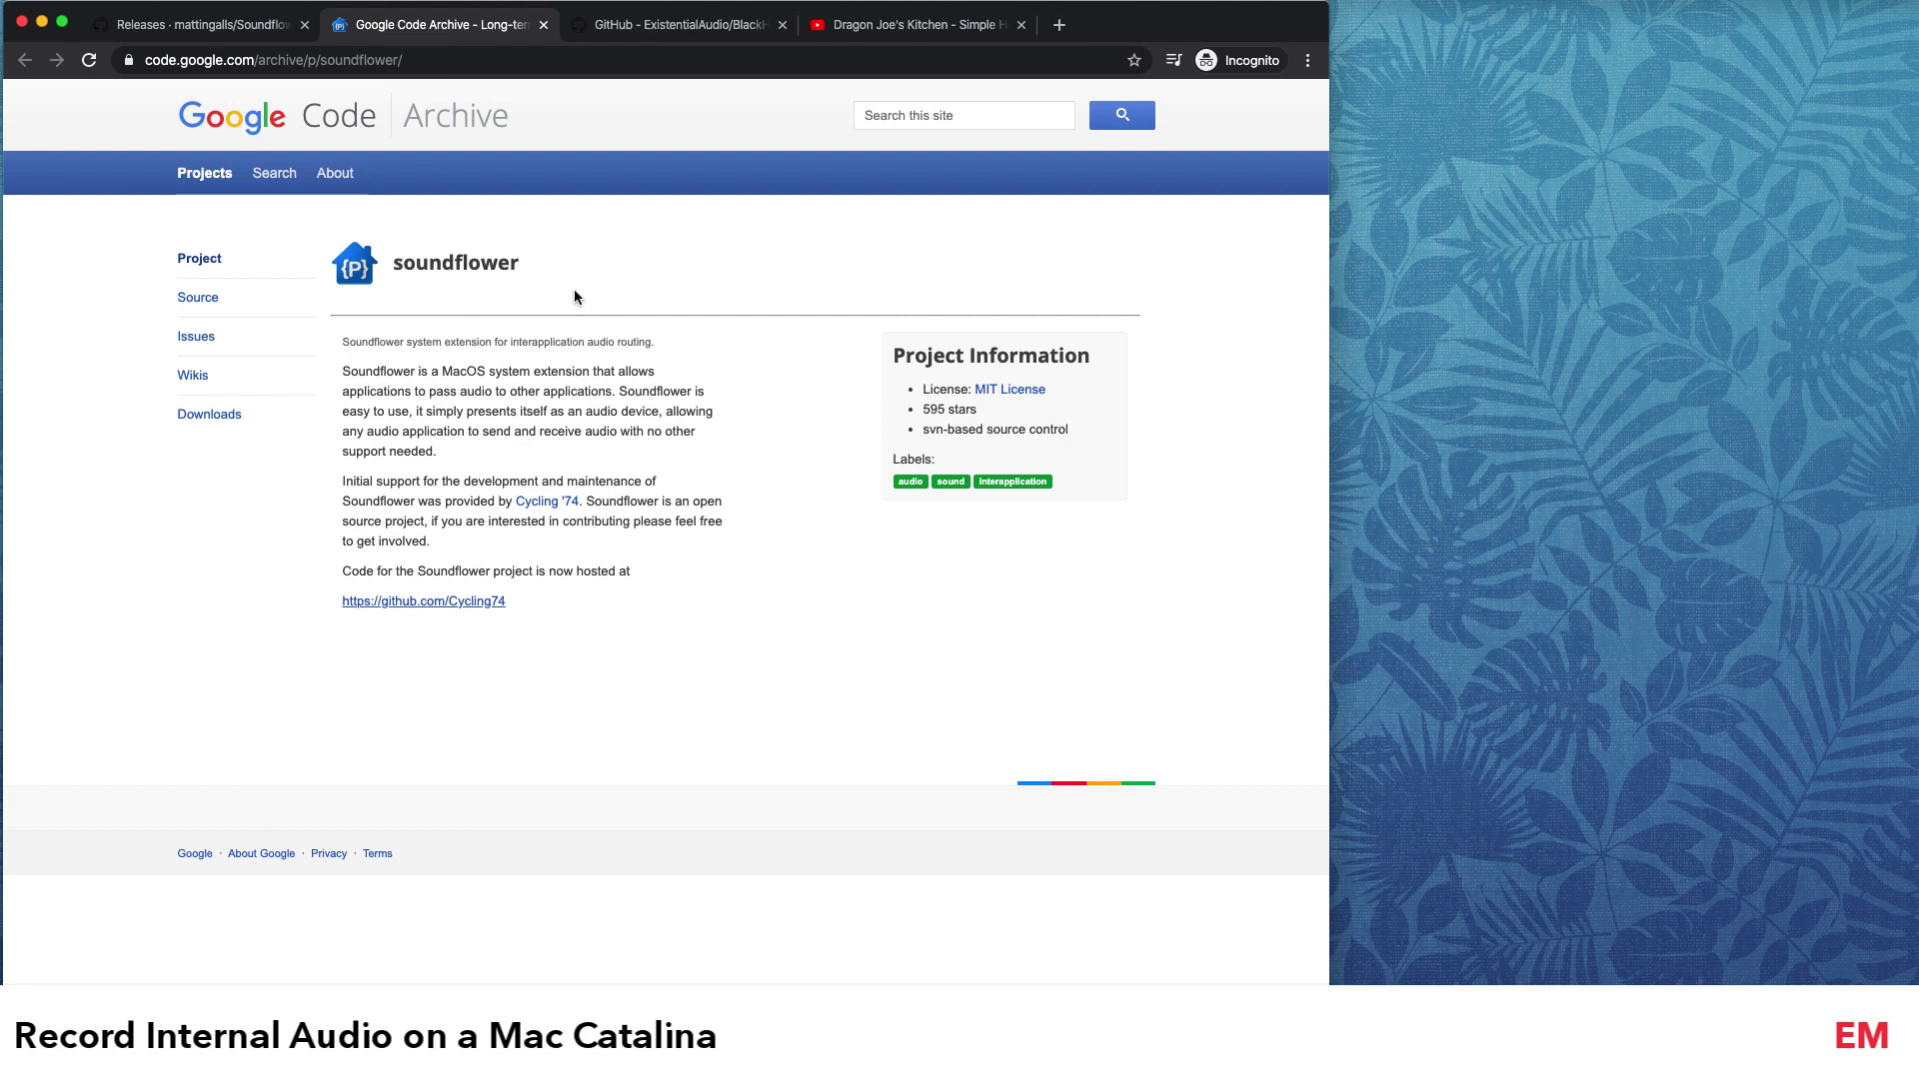
Step: Switch to the BlackHole GitHub tab and jump to Easy Installation Instructions from the Table of Contents
{"action": "left_click", "coordinate": [704, 33]}
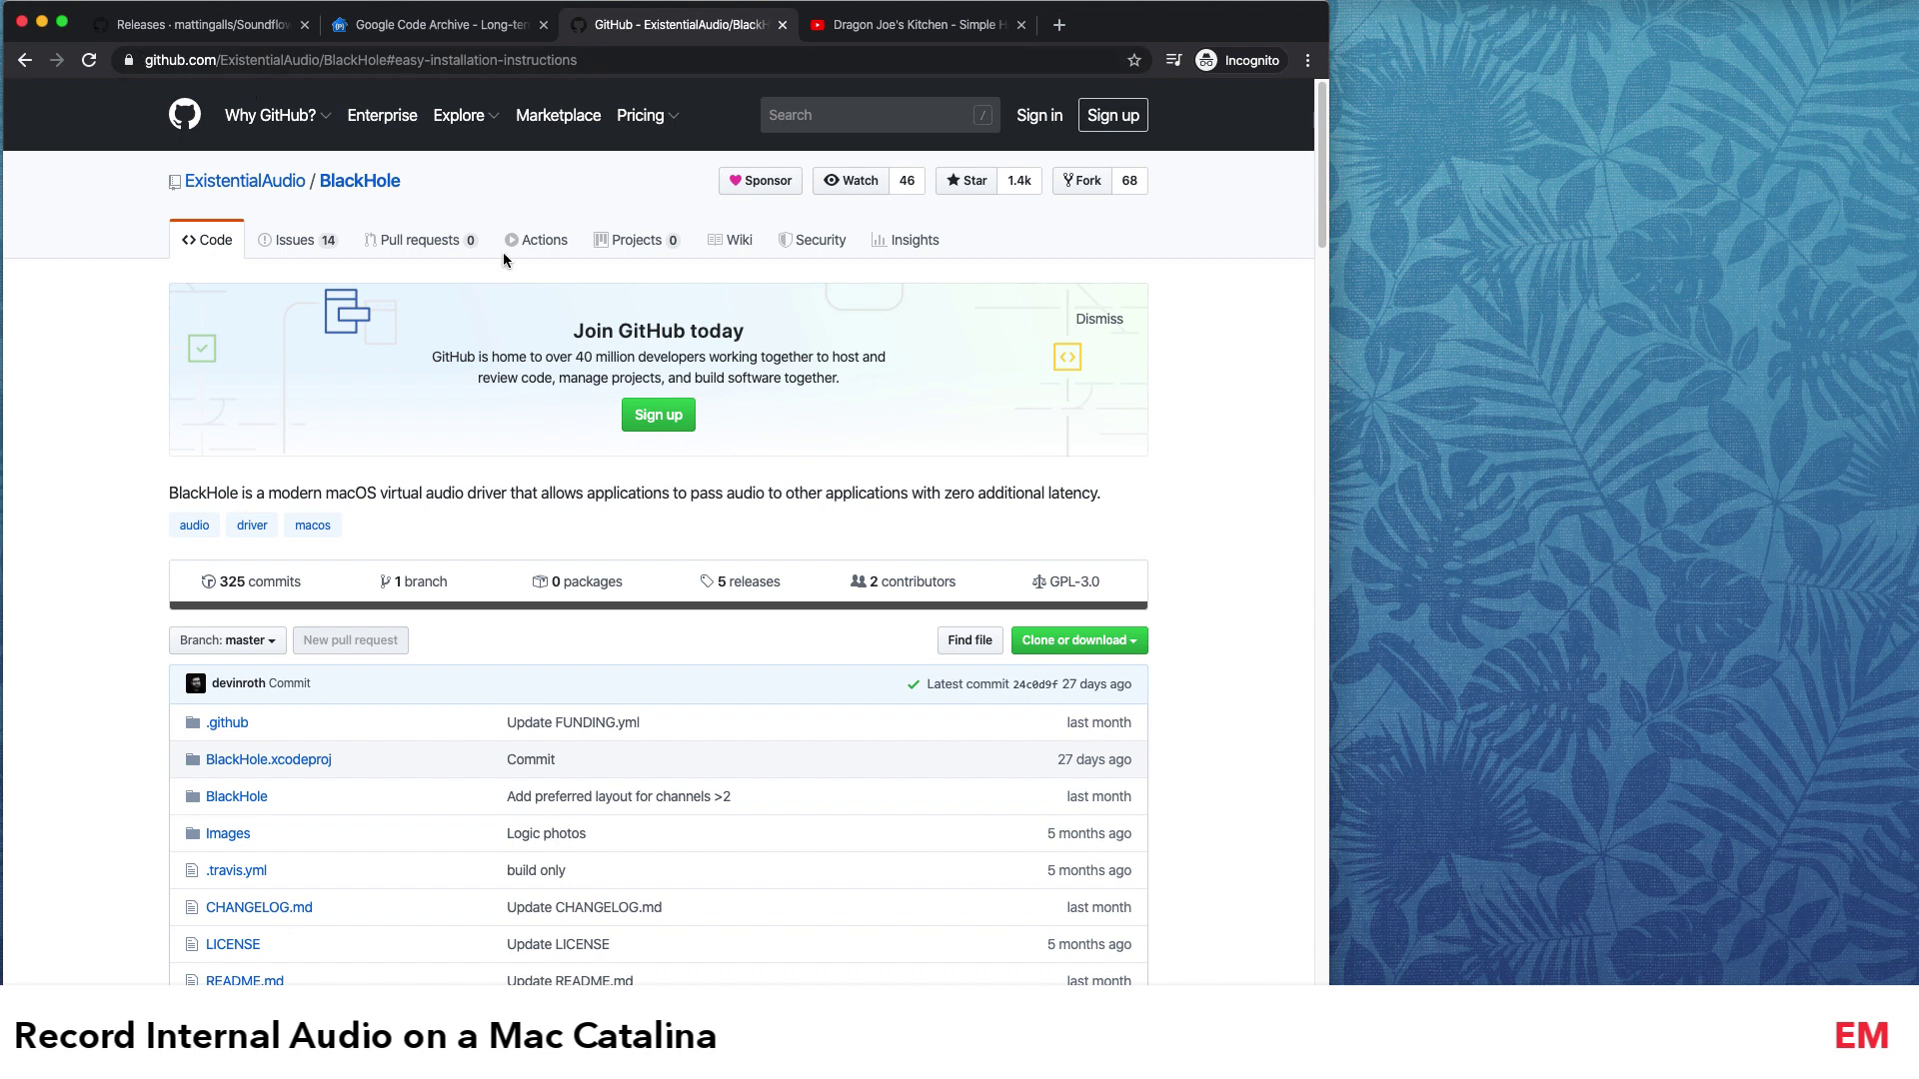
{"action": "scroll", "coordinate": [408, 242], "scroll_direction": "down", "scroll_amount": 9}
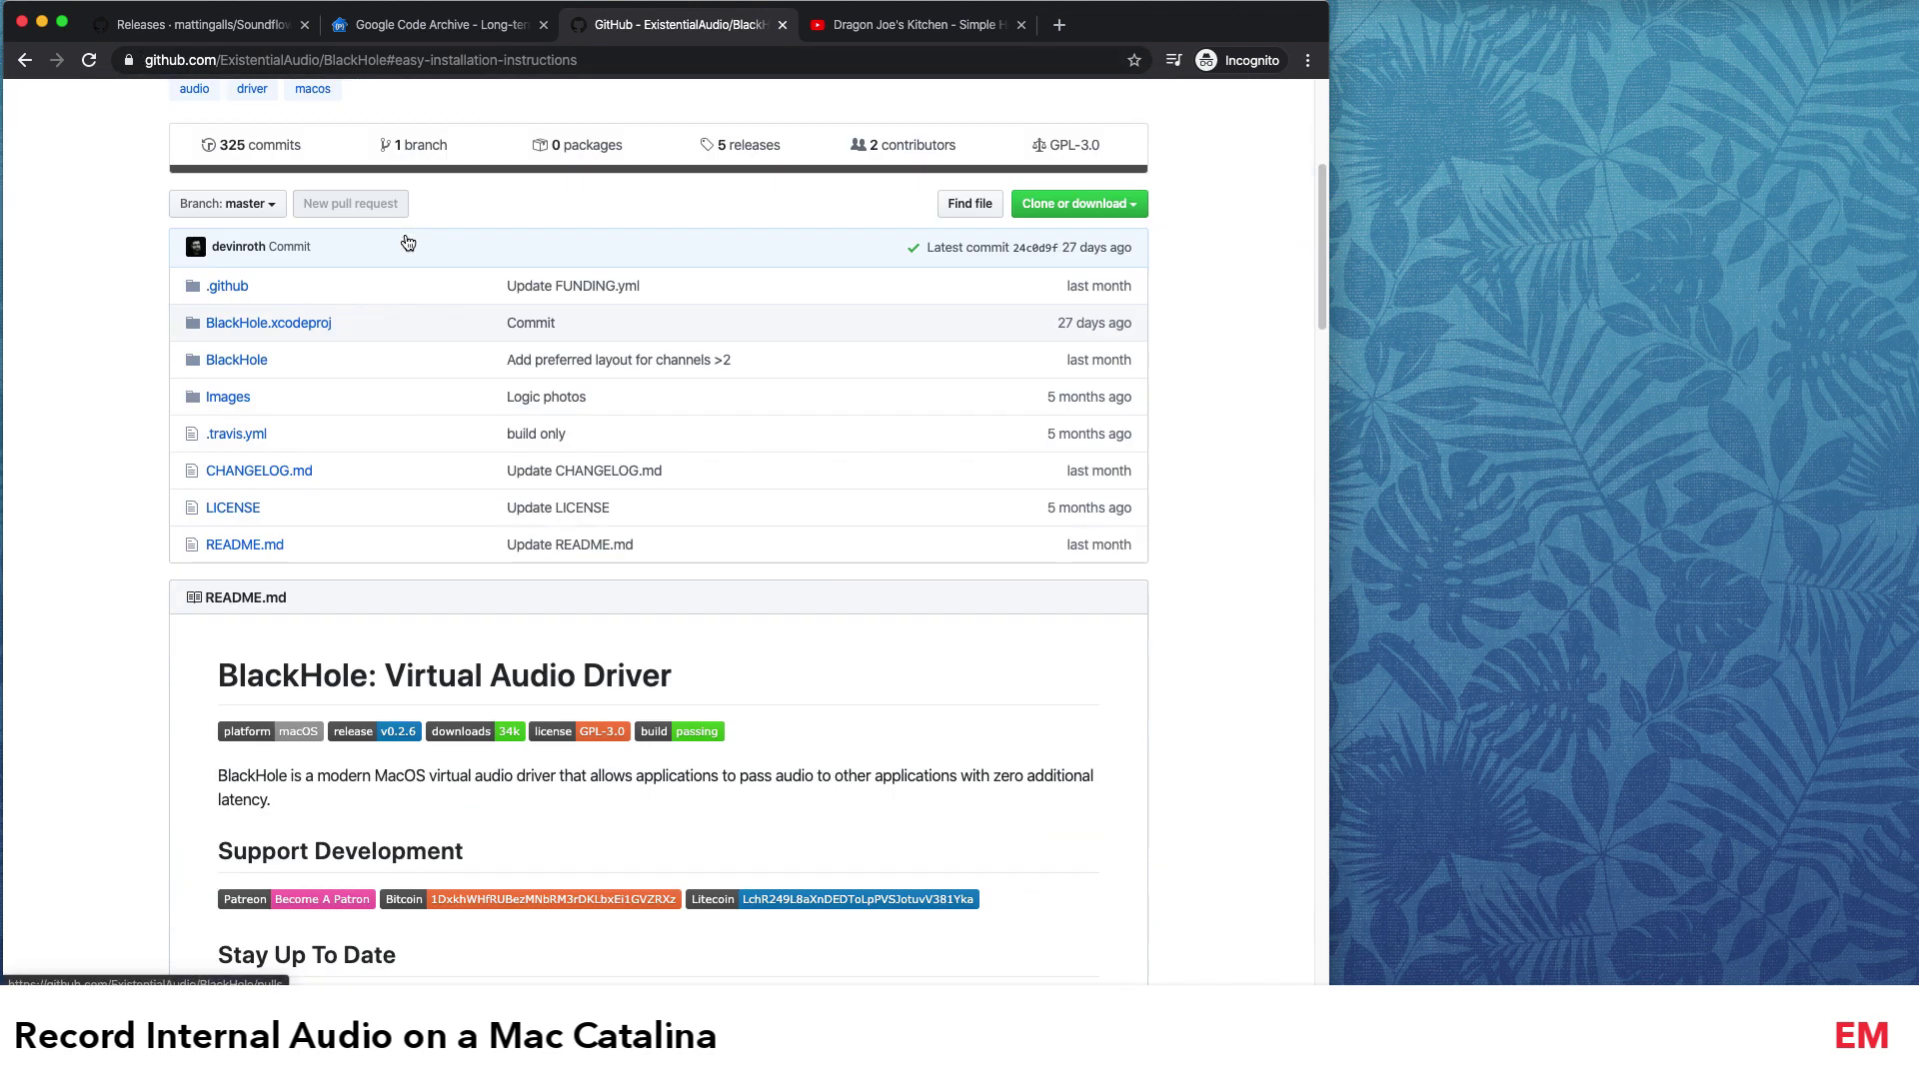
{"action": "scroll", "coordinate": [408, 242], "scroll_direction": "up", "scroll_amount": 5}
{"action": "scroll", "coordinate": [407, 242], "scroll_direction": "down", "scroll_amount": 8}
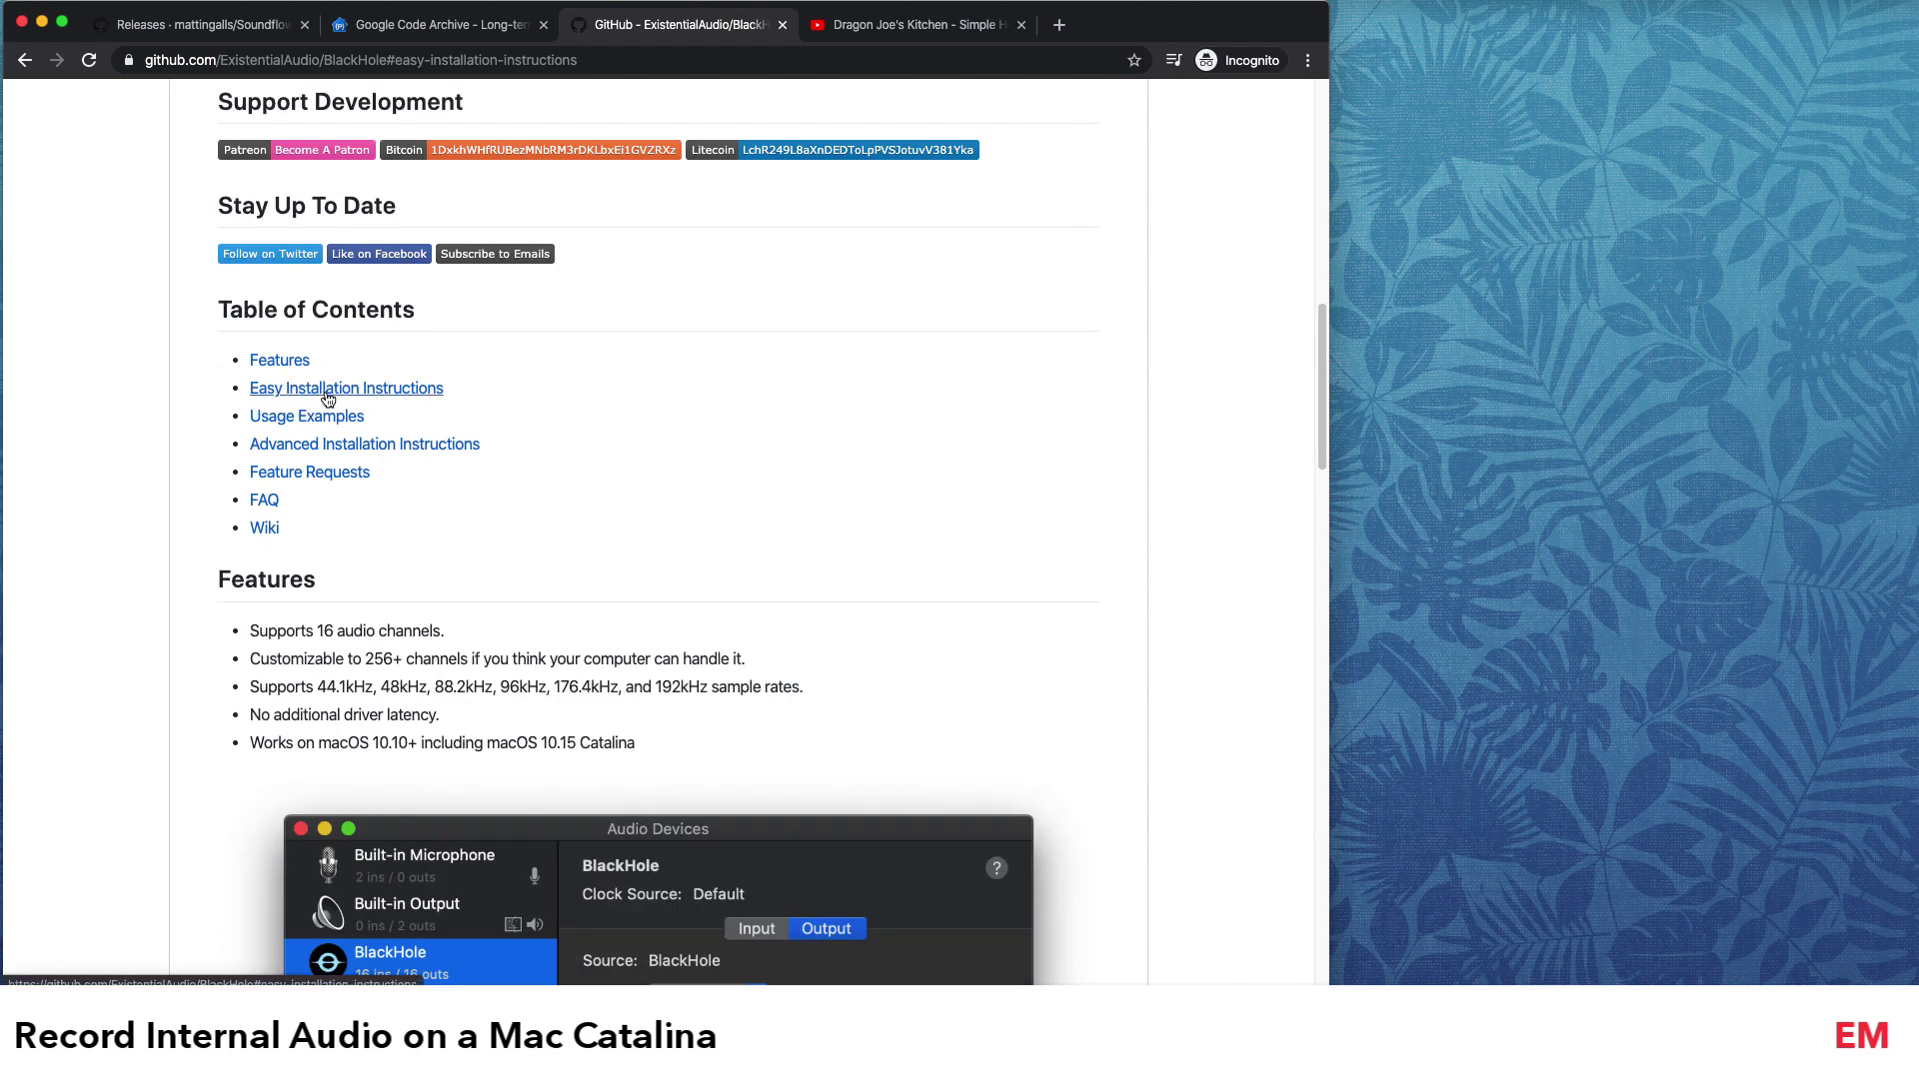
{"action": "left_click", "coordinate": [325, 389]}
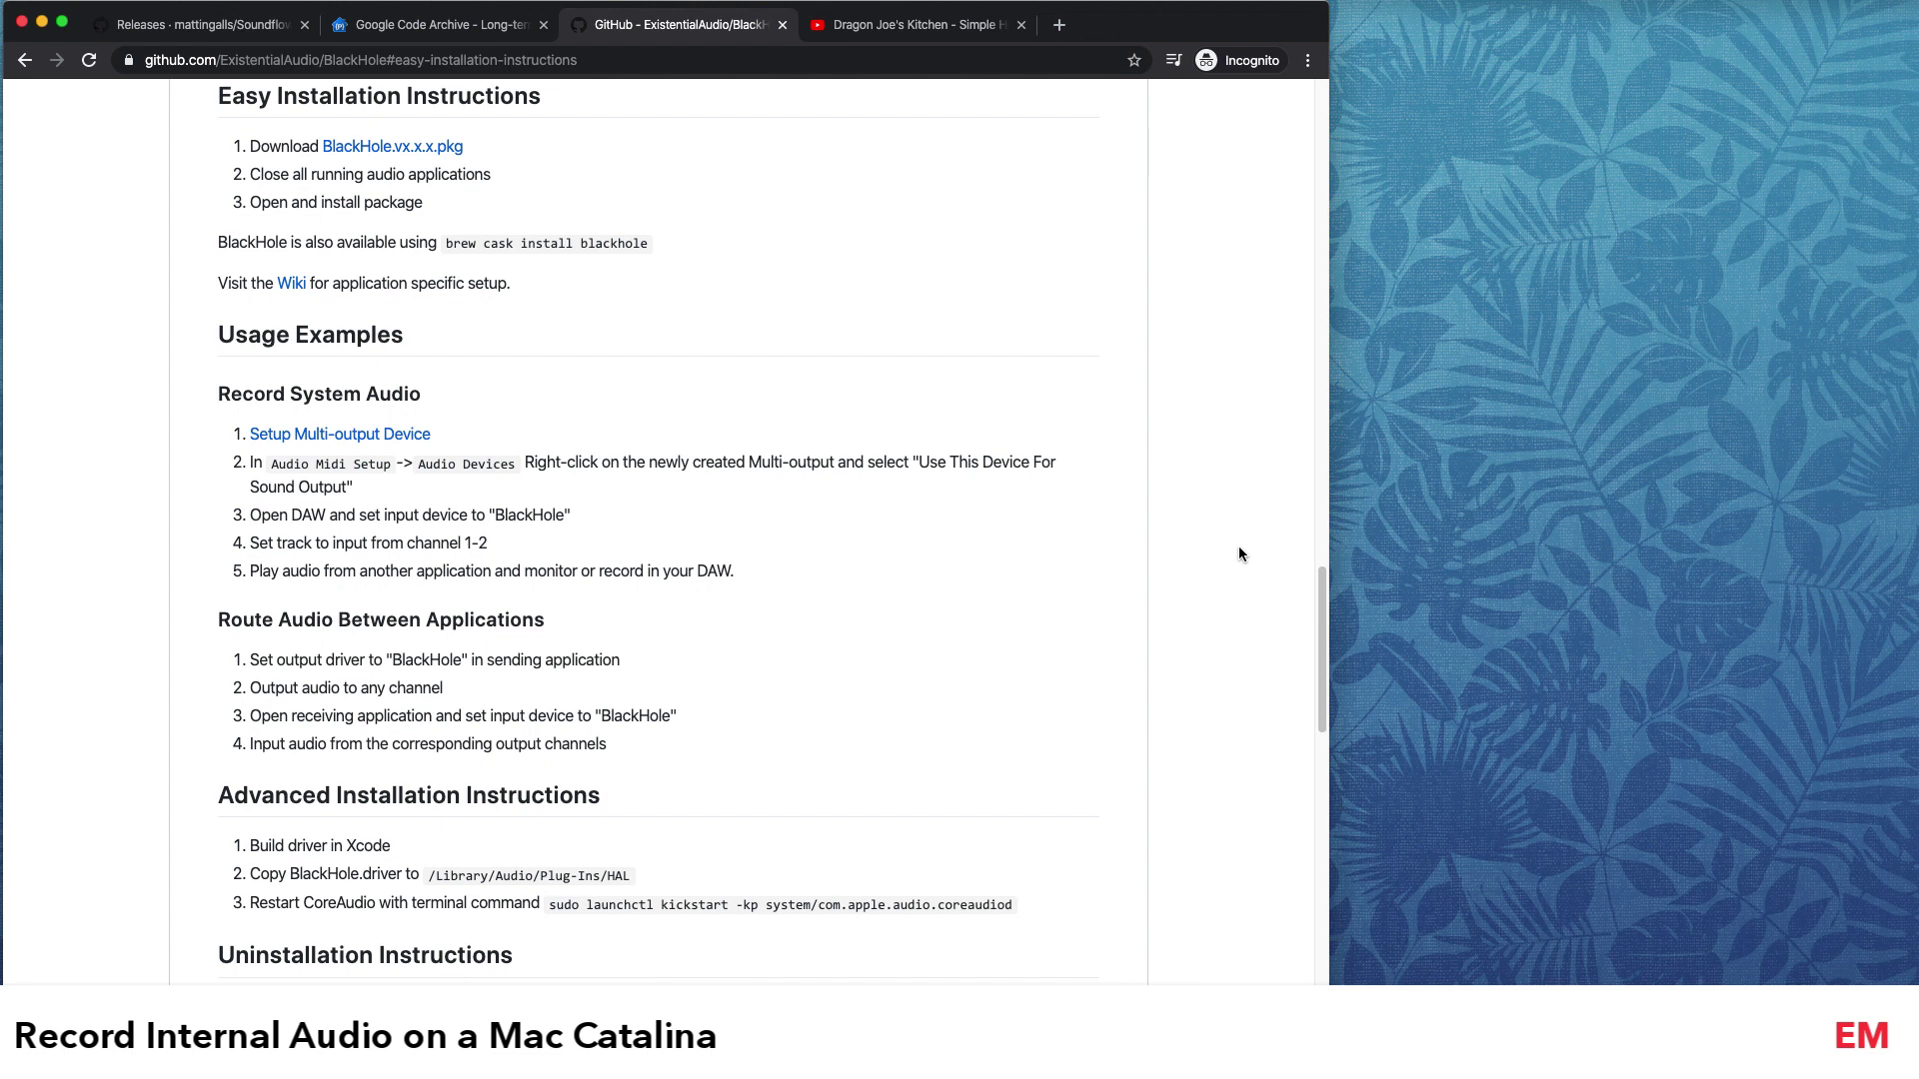
Step: Launch Audio MIDI Setup by searching 'audio midi' in Spotlight
{"action": "key", "text": "super+space"}
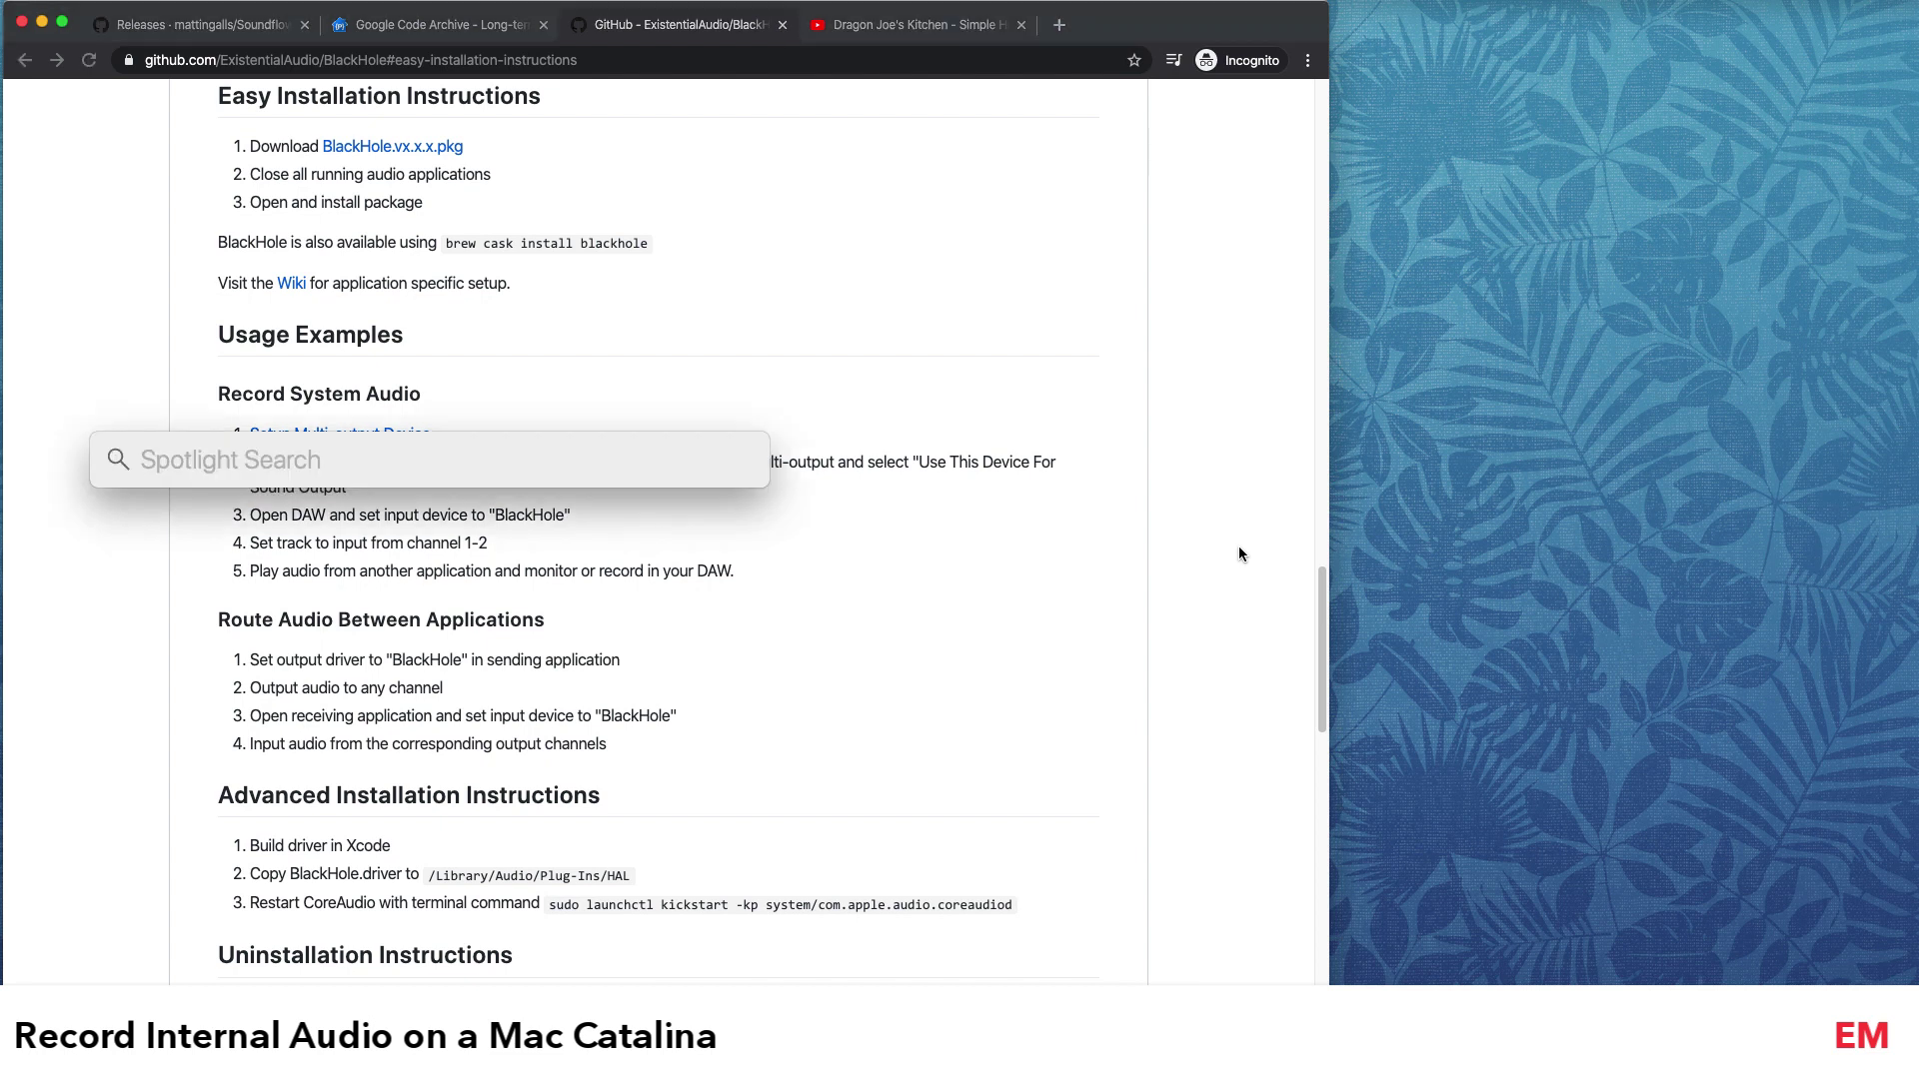
{"action": "type", "text": "audio"}
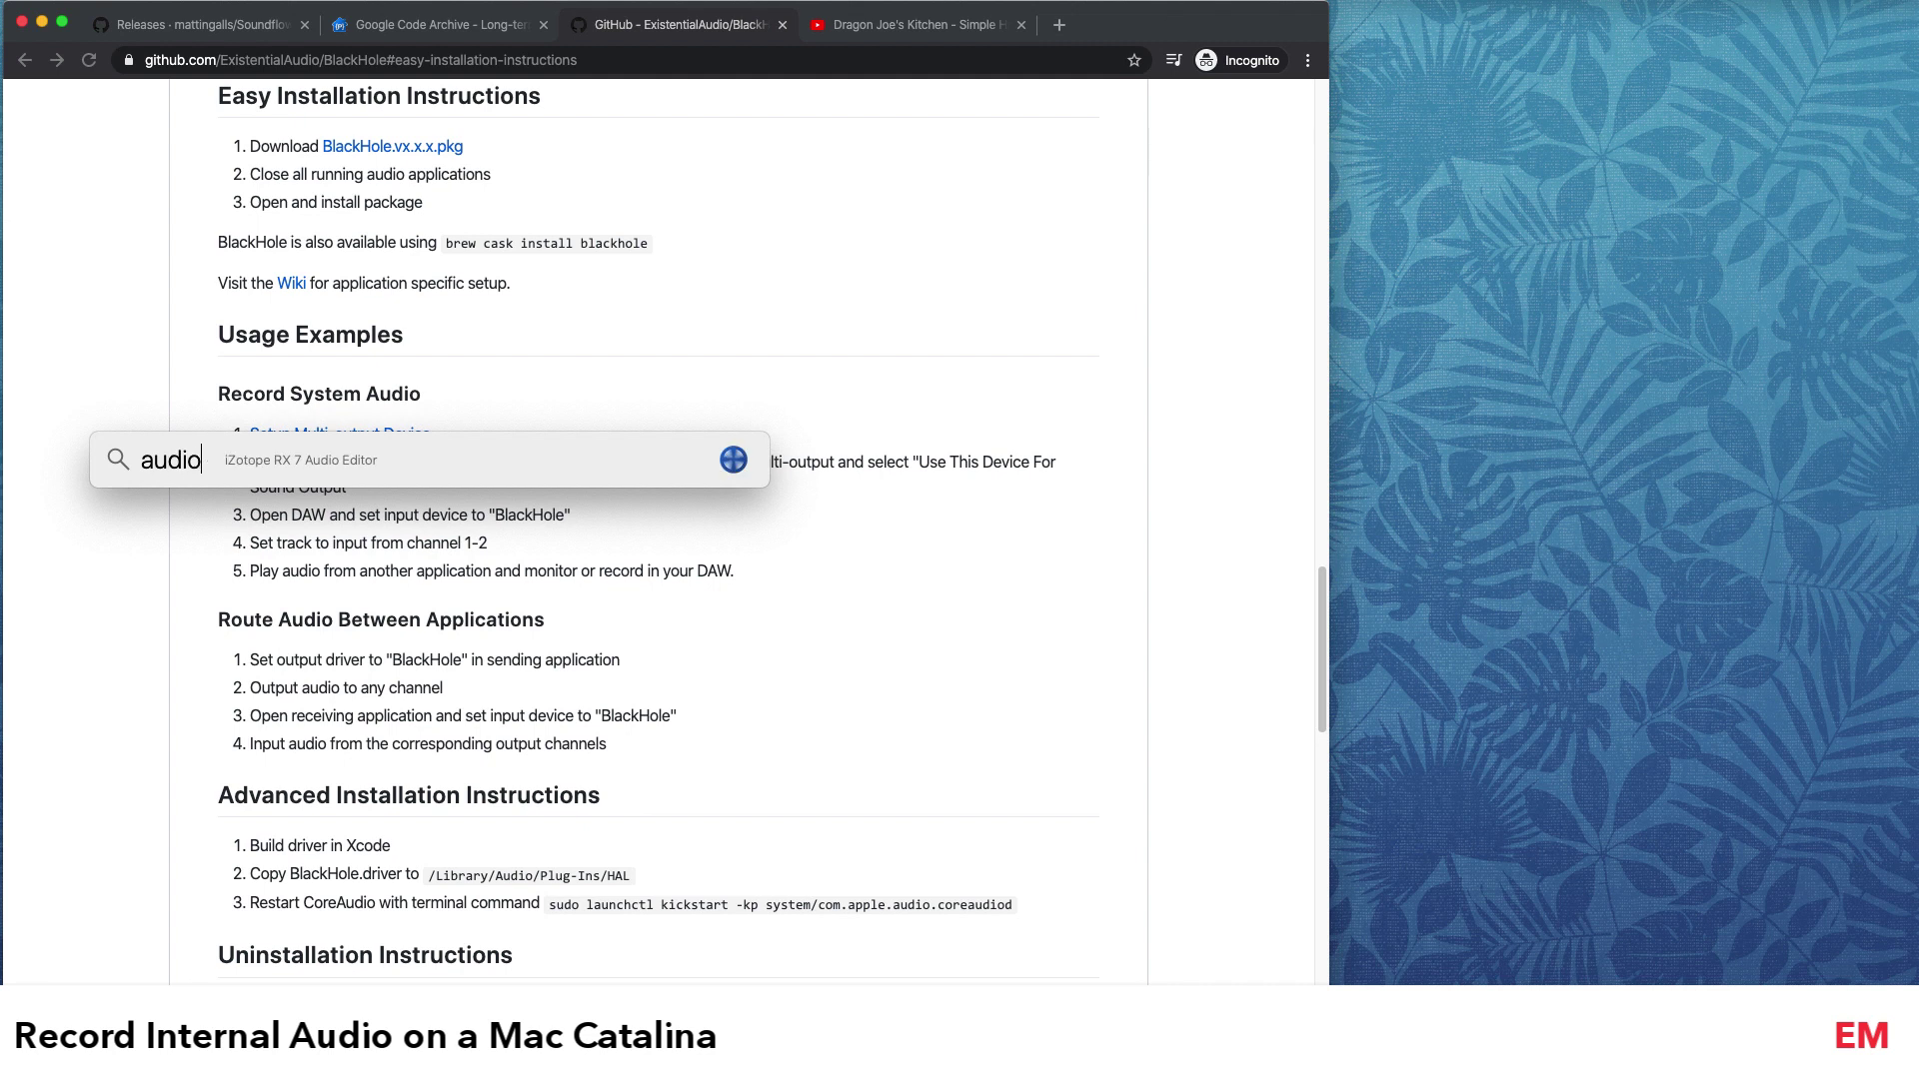
{"action": "type", "text": " midi"}
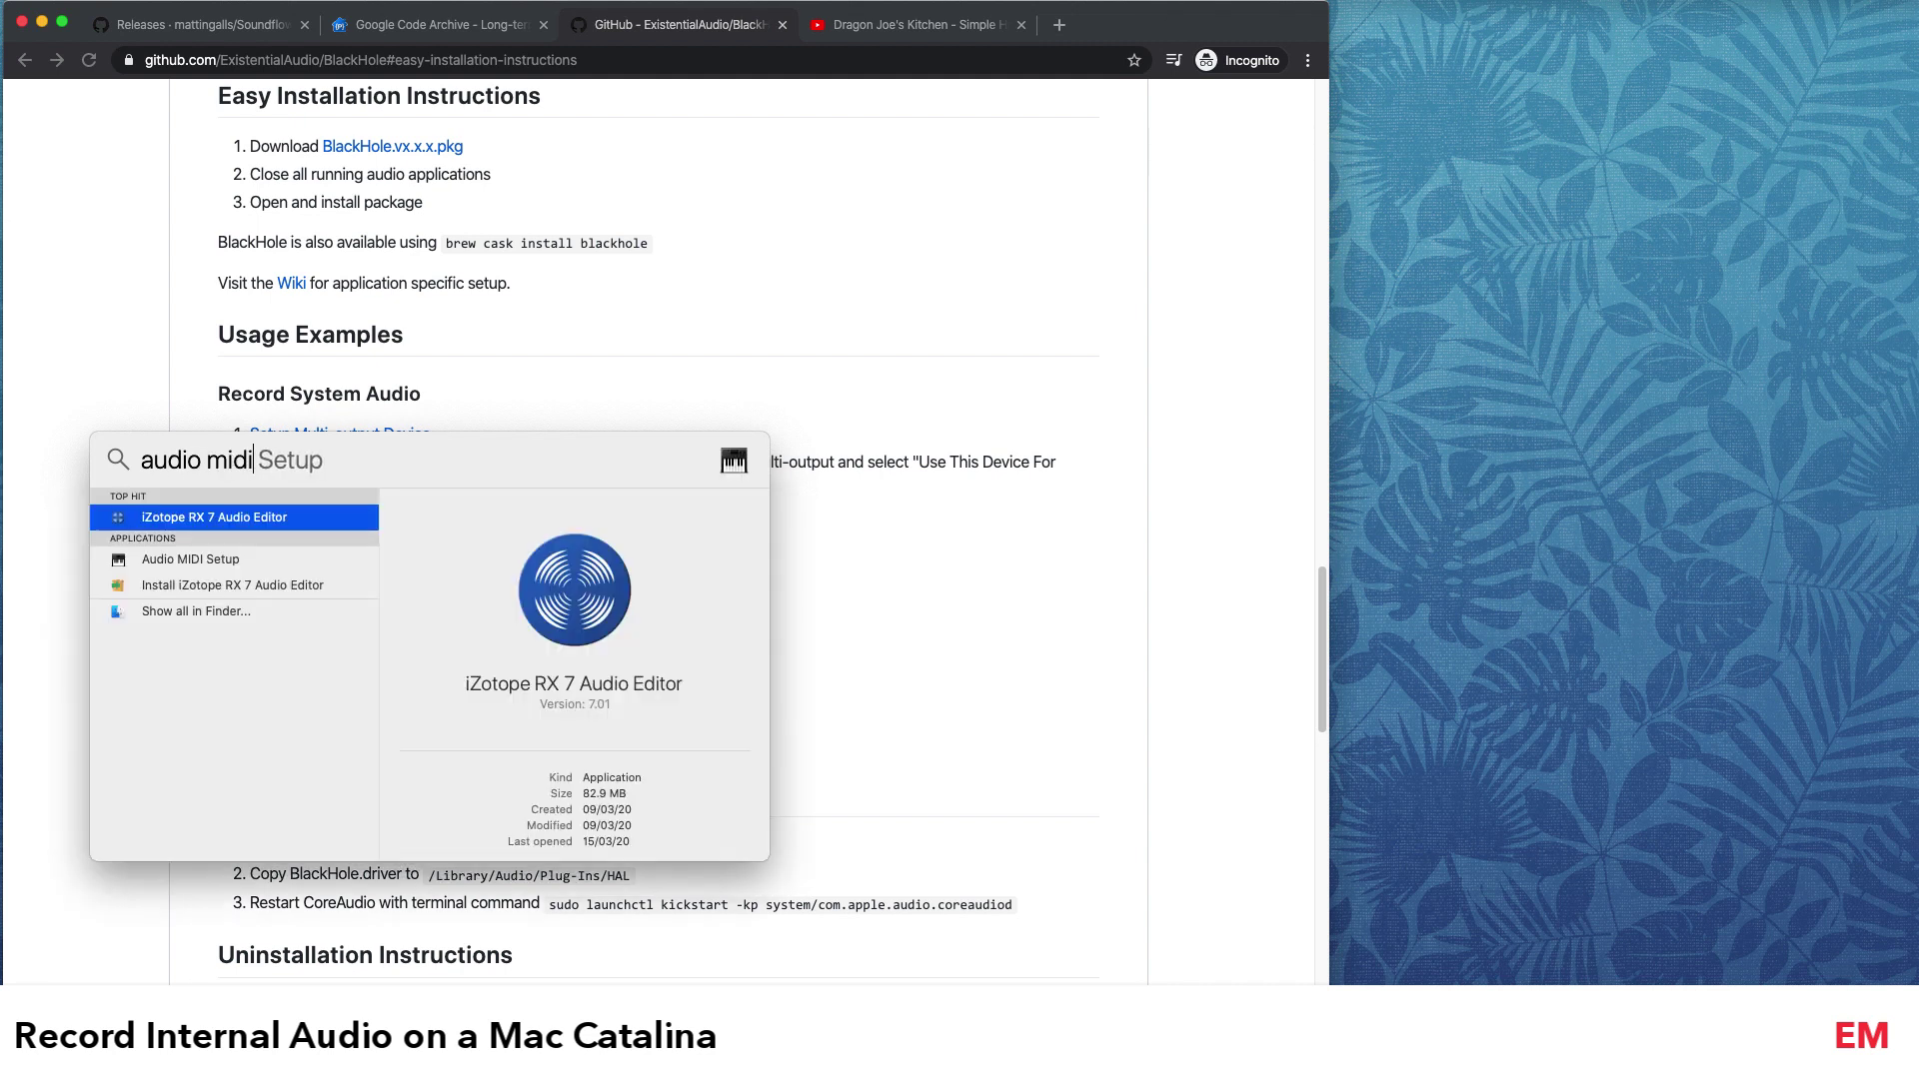
{"action": "key", "text": "Return"}
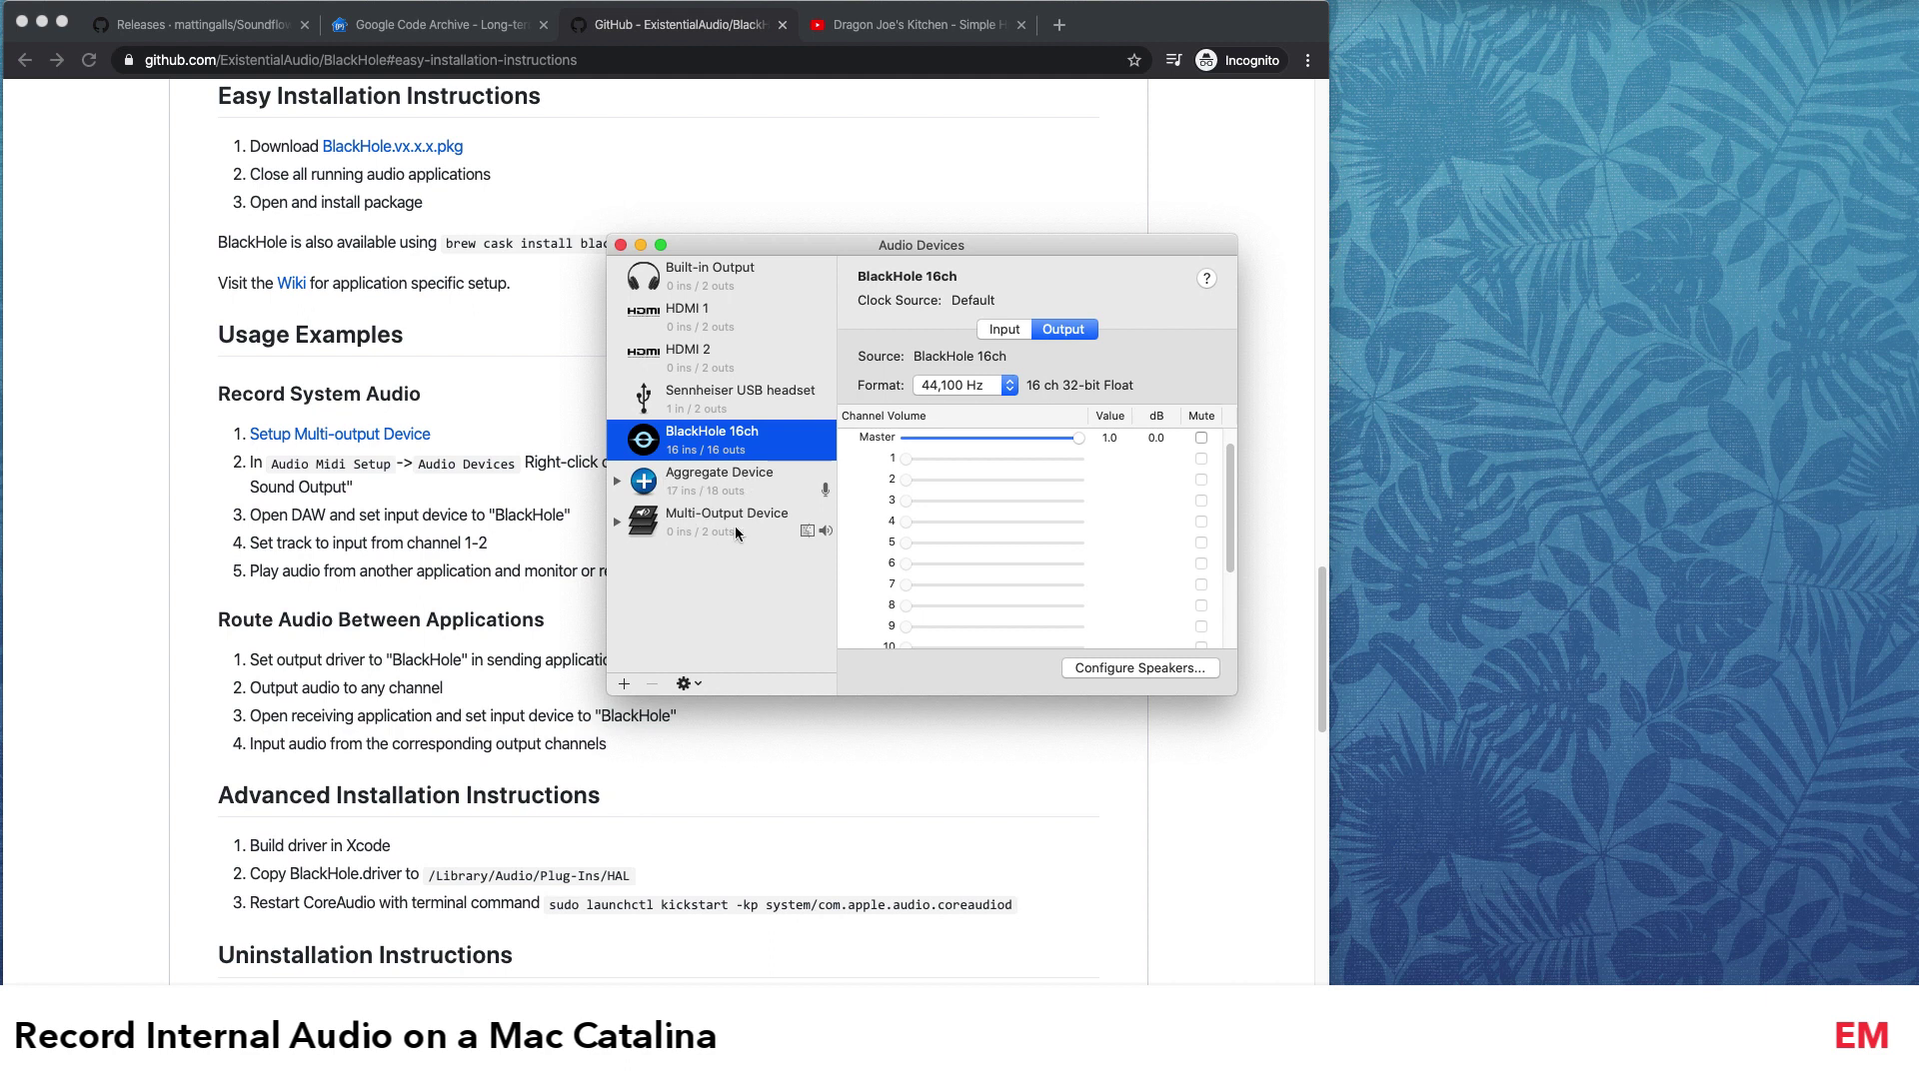
{"action": "left_click", "coordinate": [620, 681]}
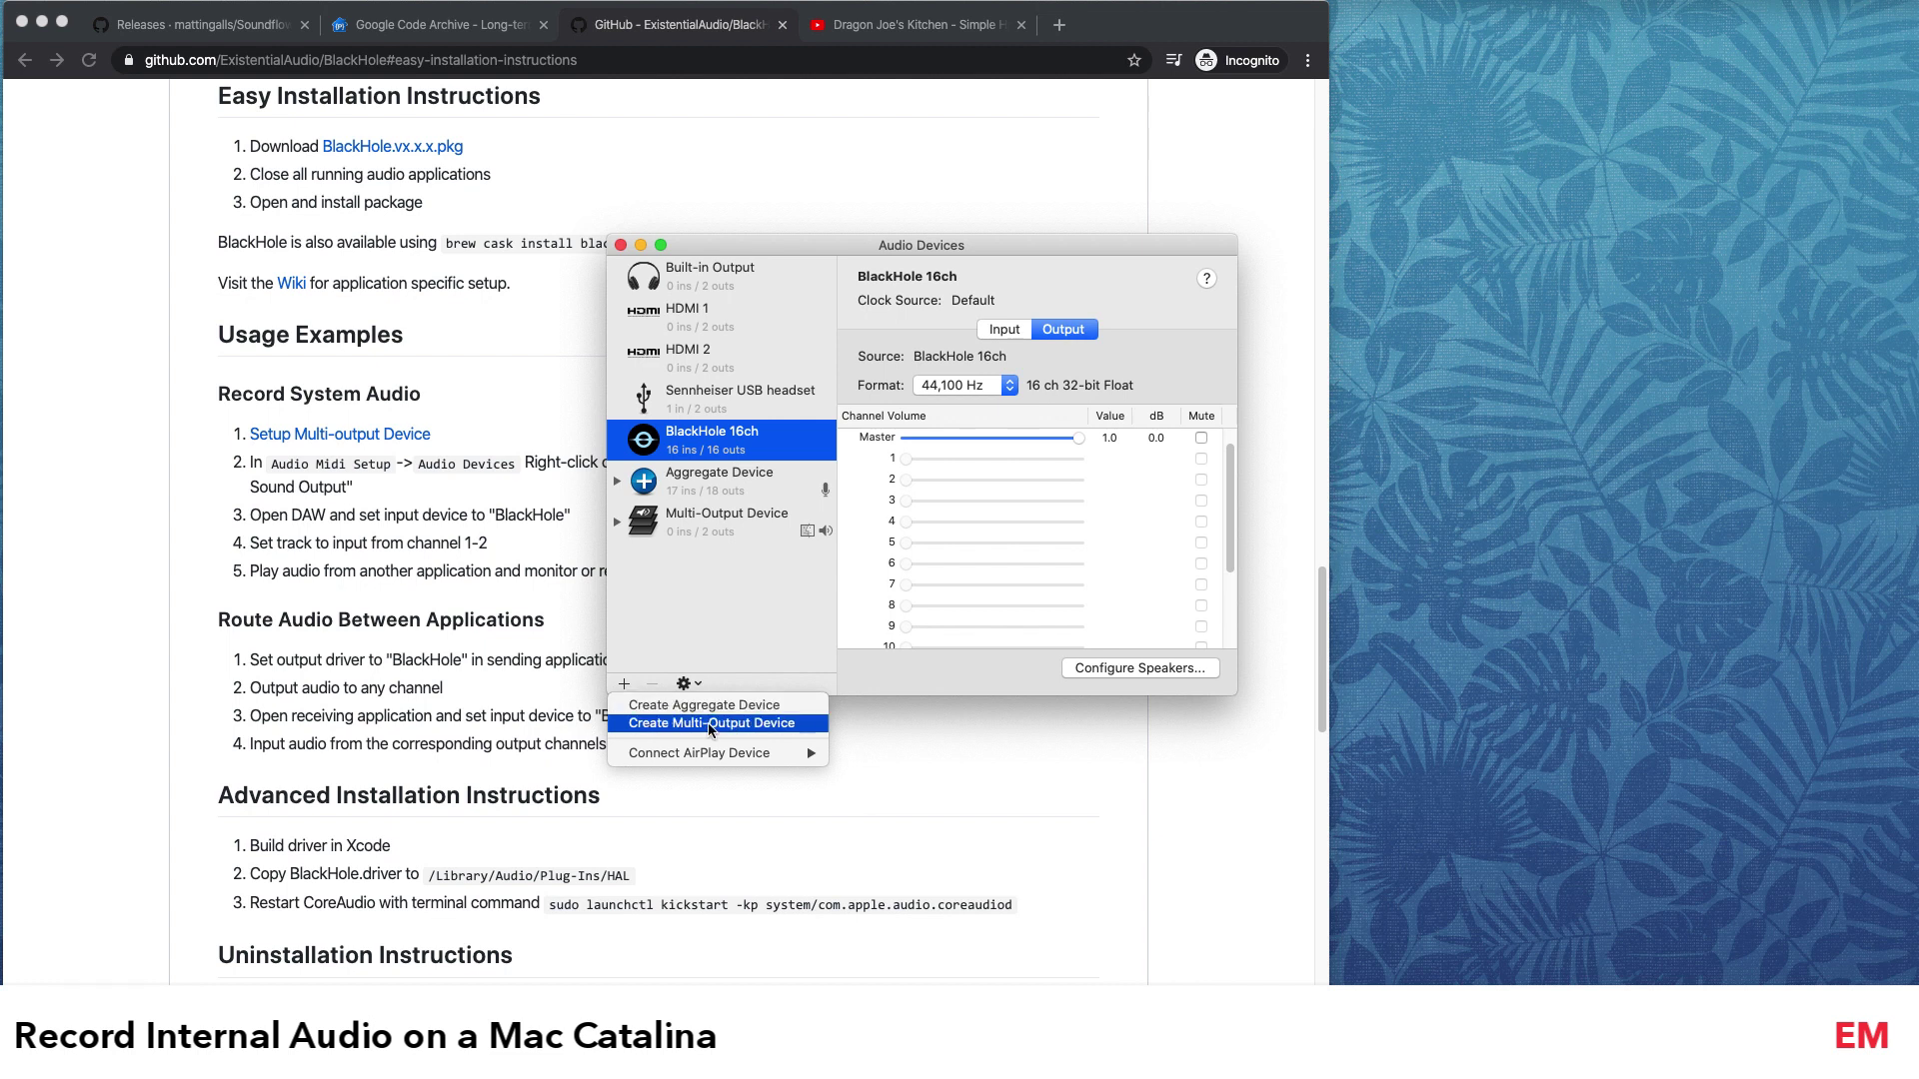
{"action": "left_click", "coordinate": [691, 588]}
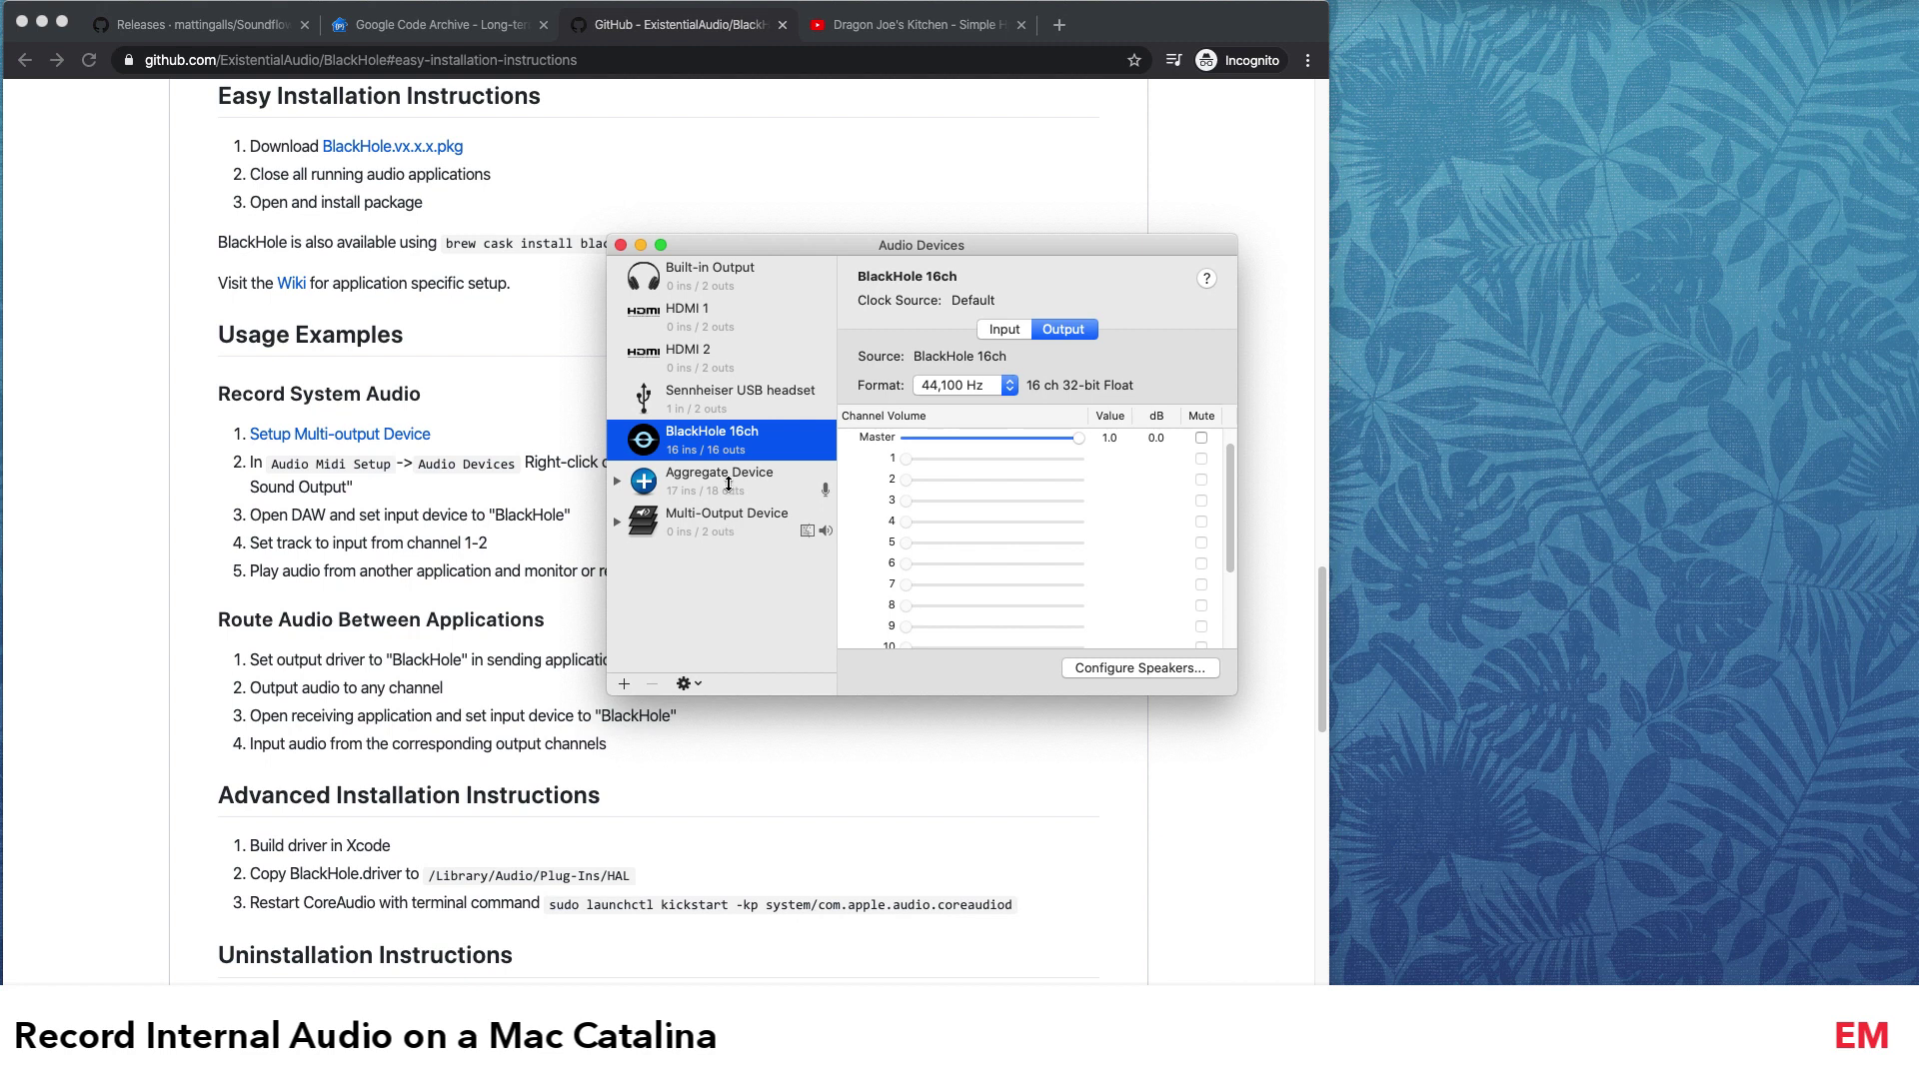
Step: Select the Aggregate Device and leave its sample rate at 44.1 kHz
{"action": "left_click", "coordinate": [729, 488]}
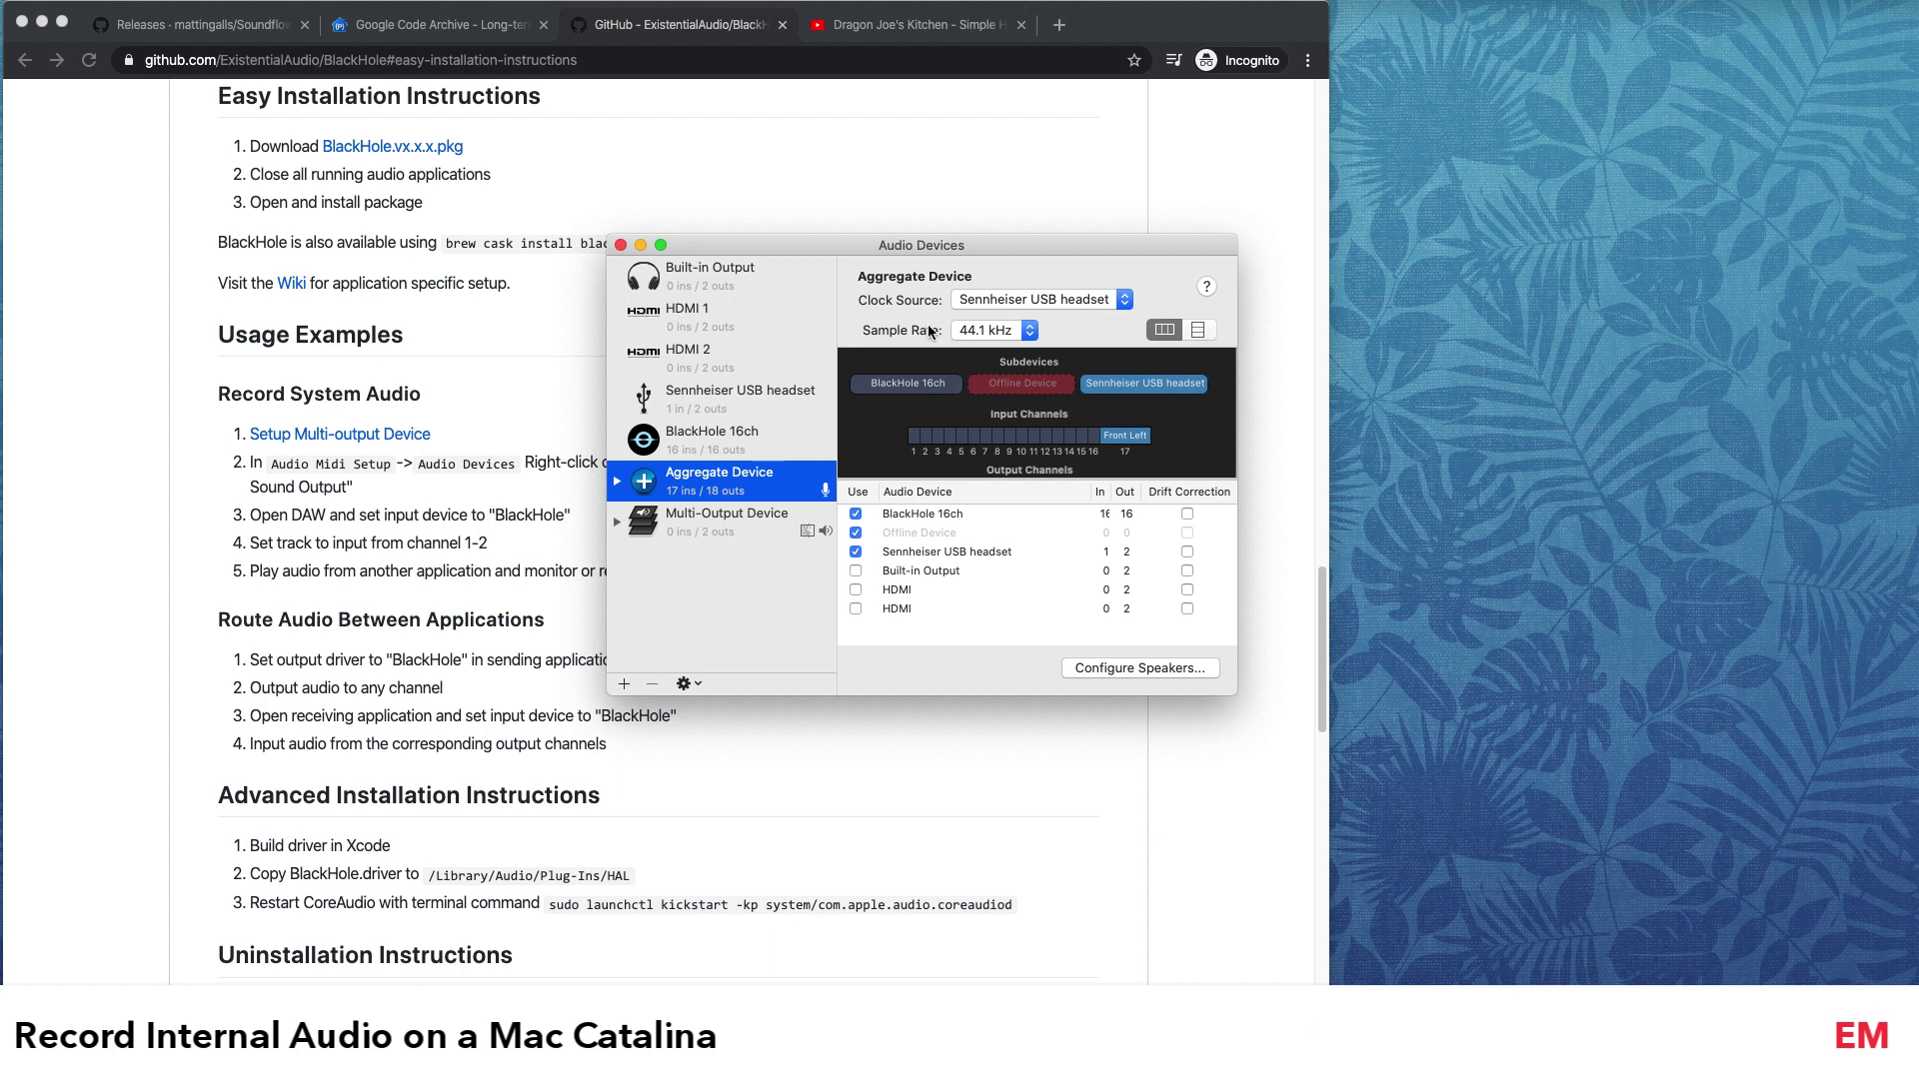
{"action": "left_click", "coordinate": [987, 333]}
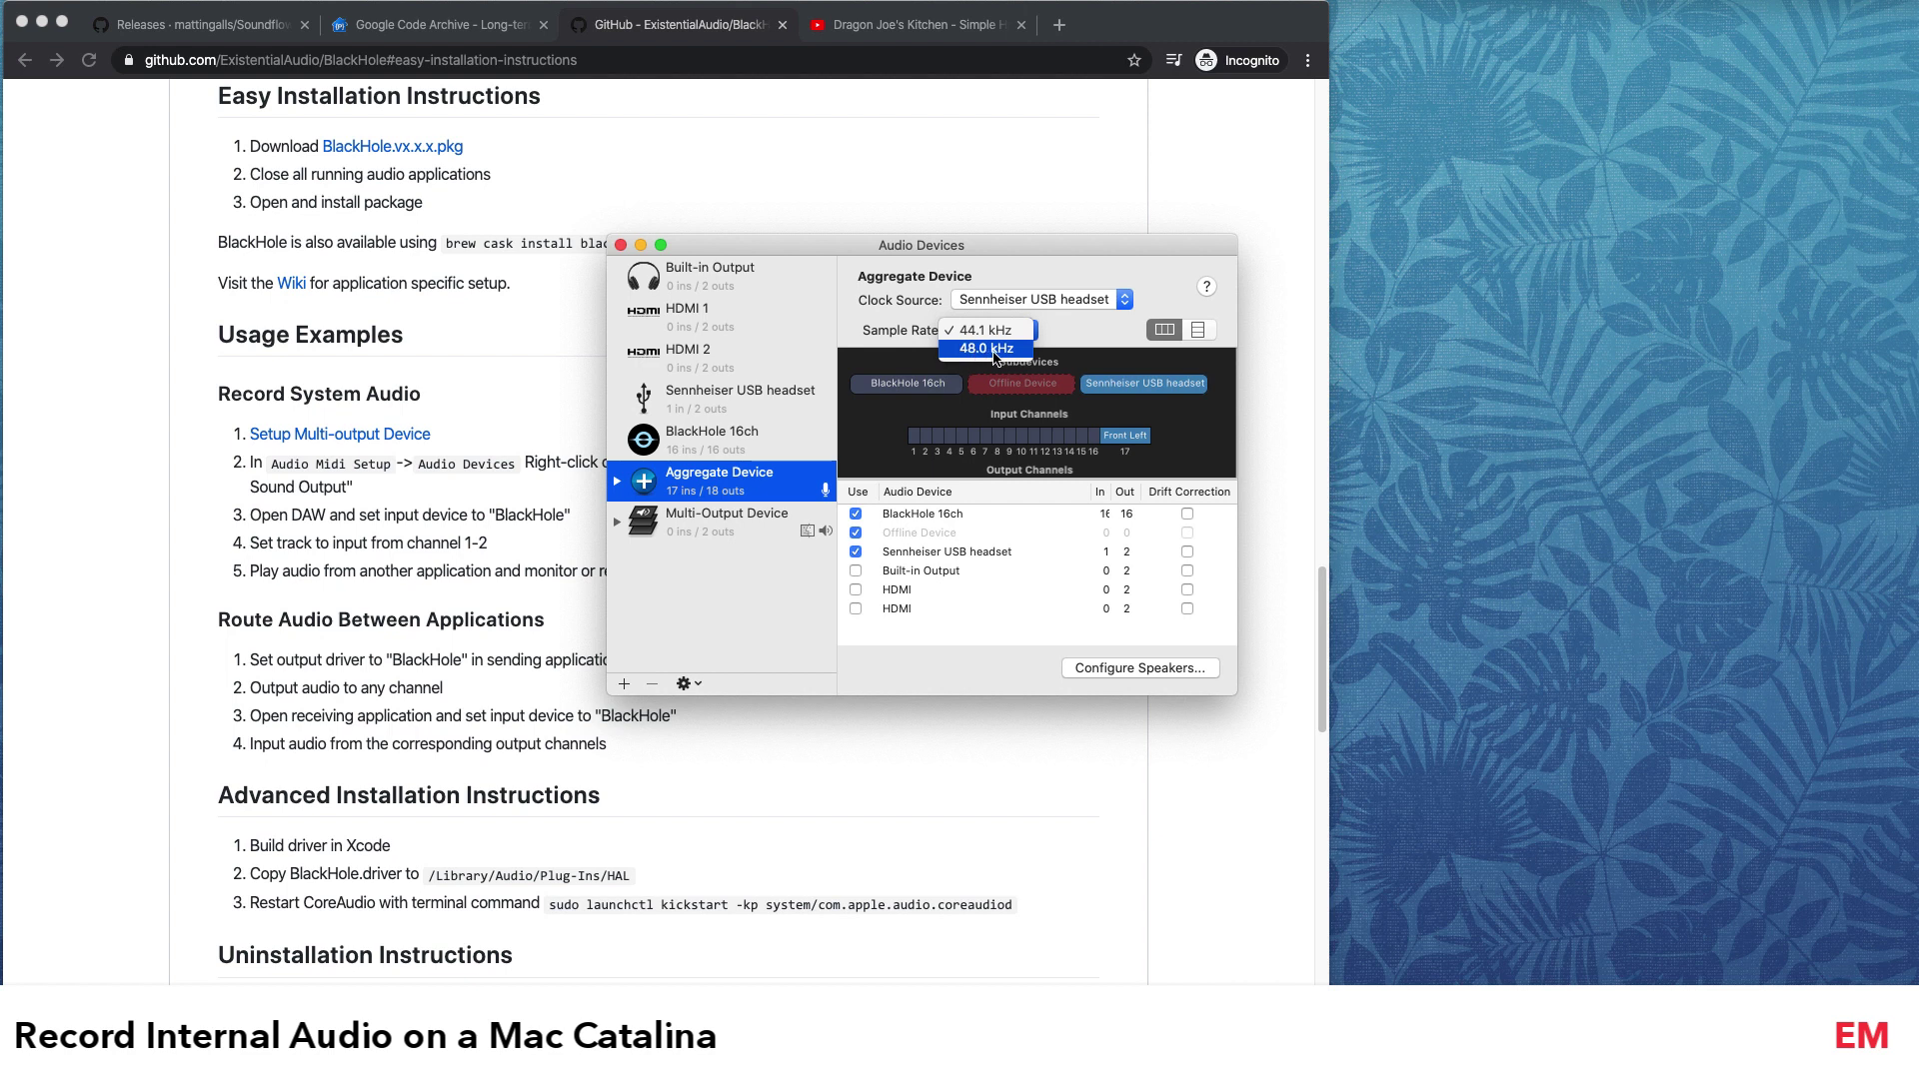
{"action": "left_click", "coordinate": [1067, 339]}
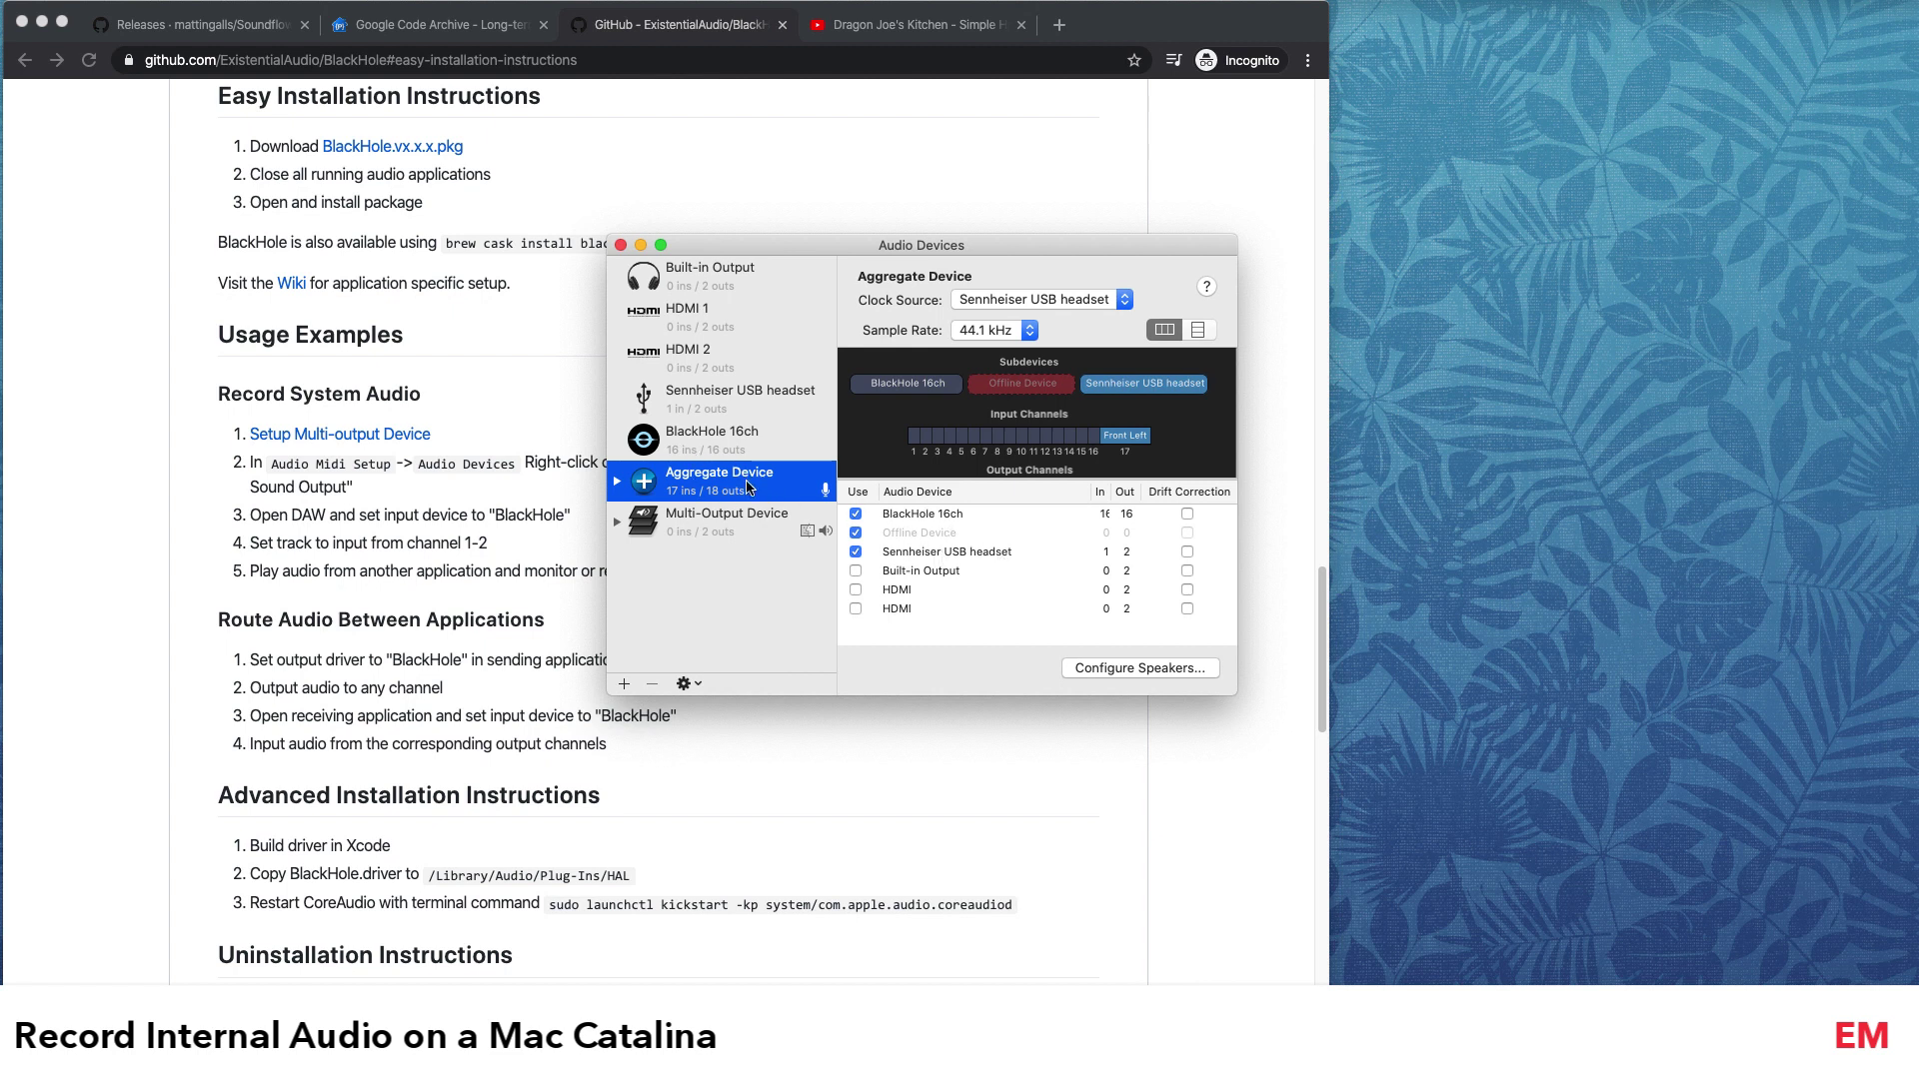
Step: View the Multi-Output Device settings, then bring up Sound preferences from the volume menu
{"action": "left_click", "coordinate": [703, 518]}
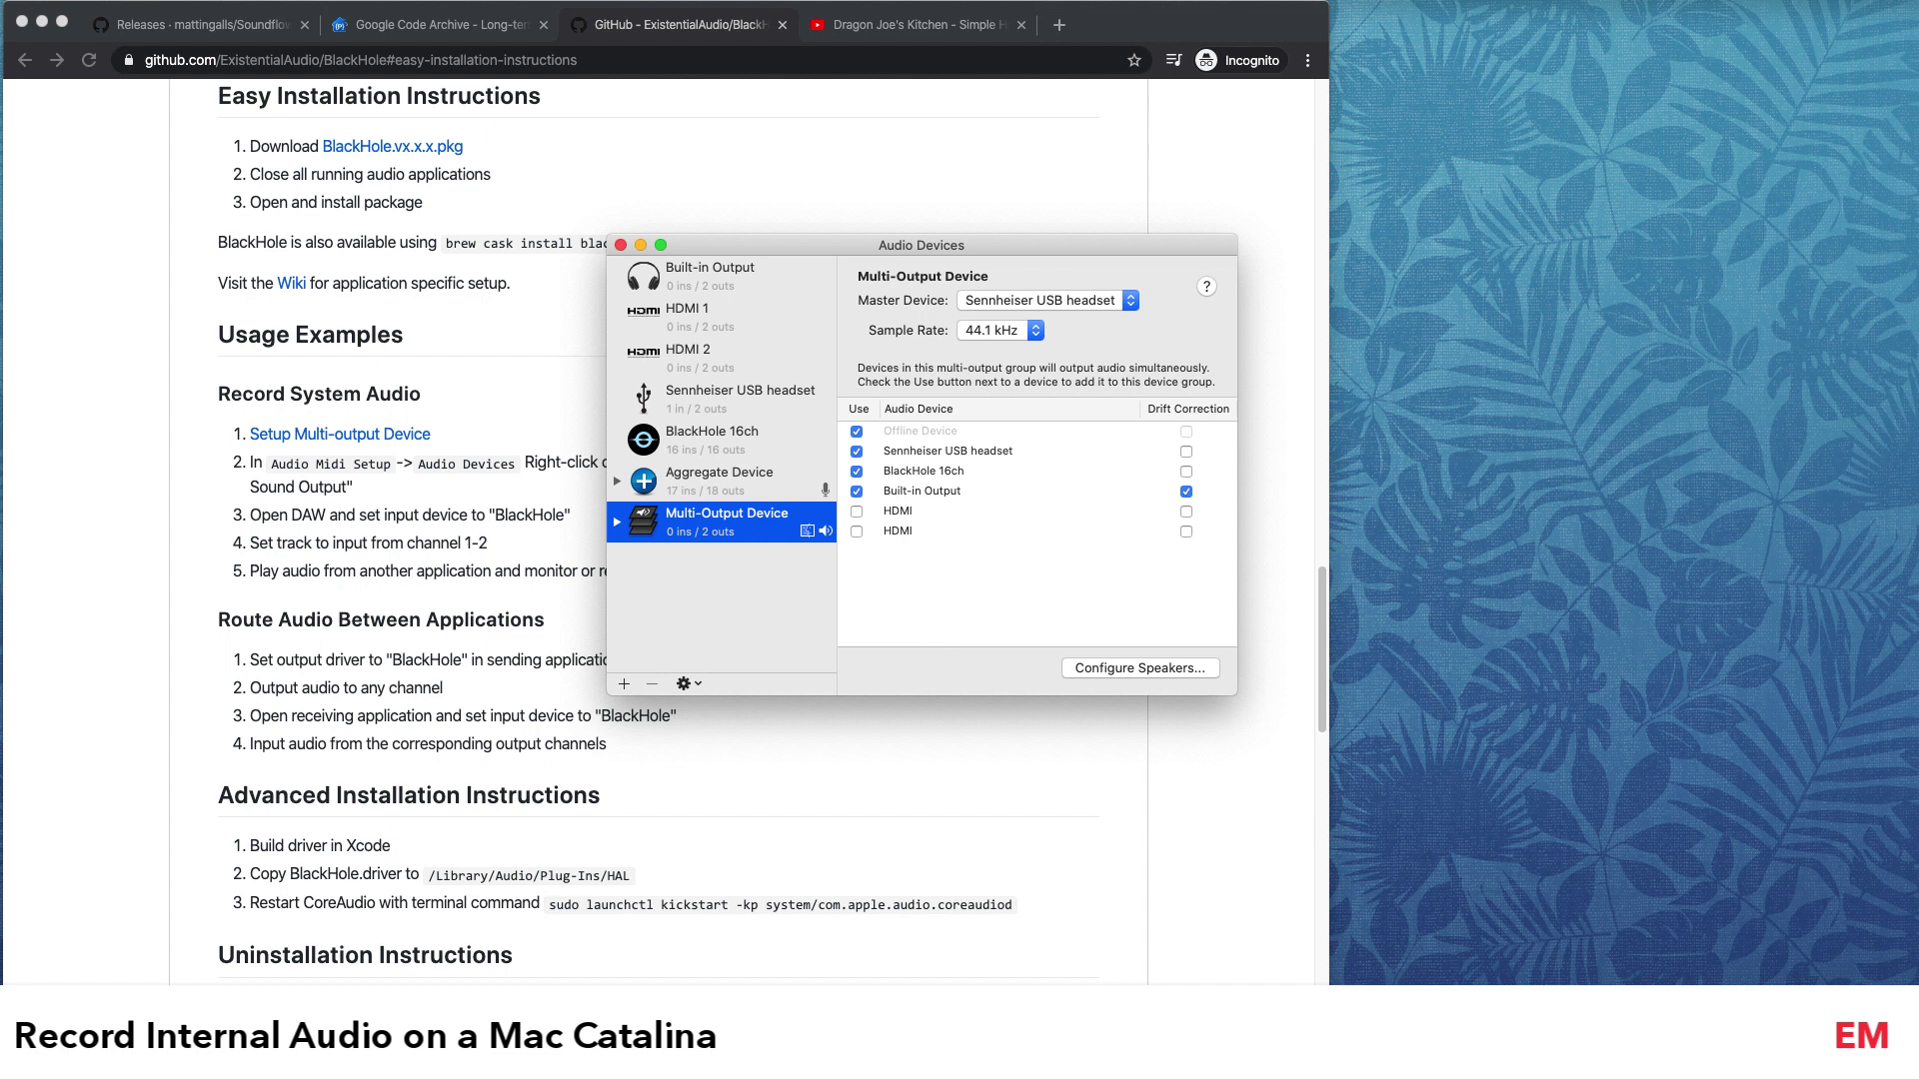
{"action": "left_click", "coordinate": [1559, 0]}
{"action": "left_click", "coordinate": [1598, 240]}
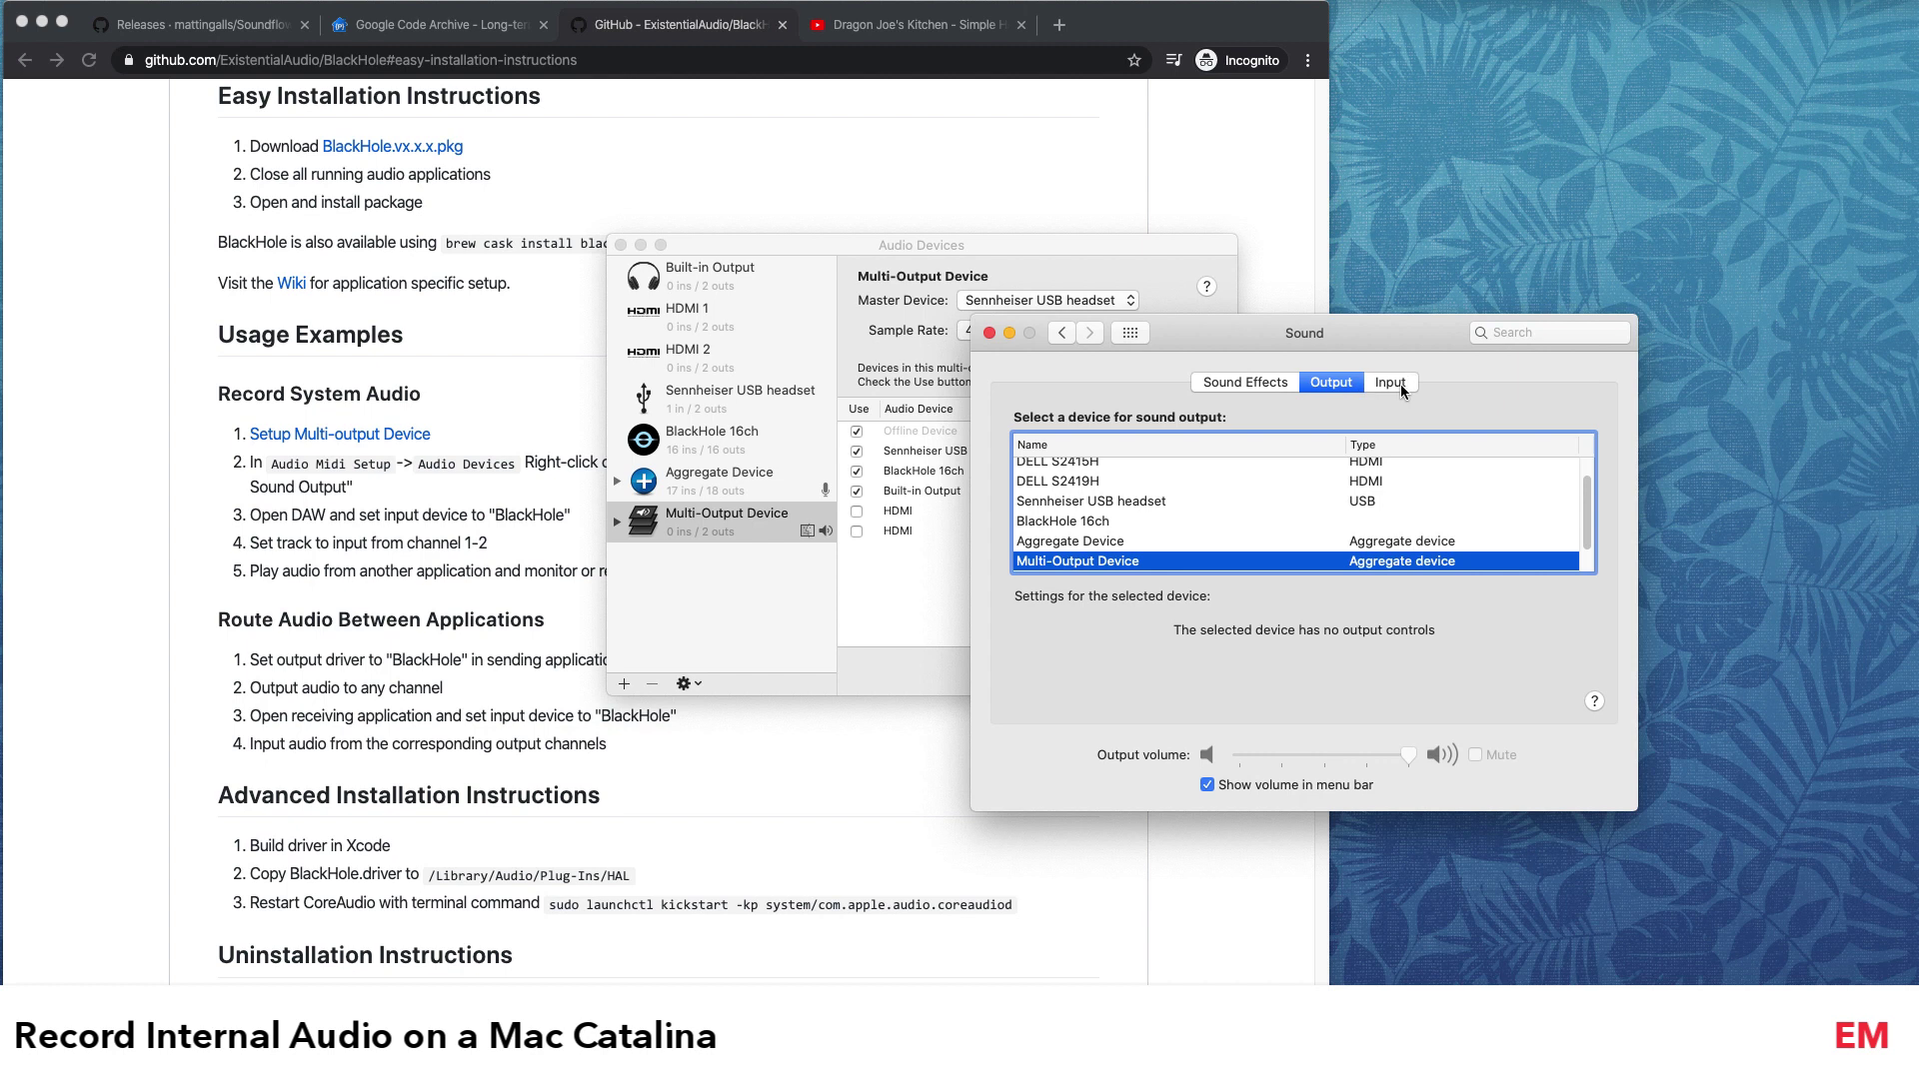
Step: Confirm sound input uses the Aggregate Device, placing the Sound and Audio Devices windows side by side
{"action": "left_click", "coordinate": [1400, 384]}
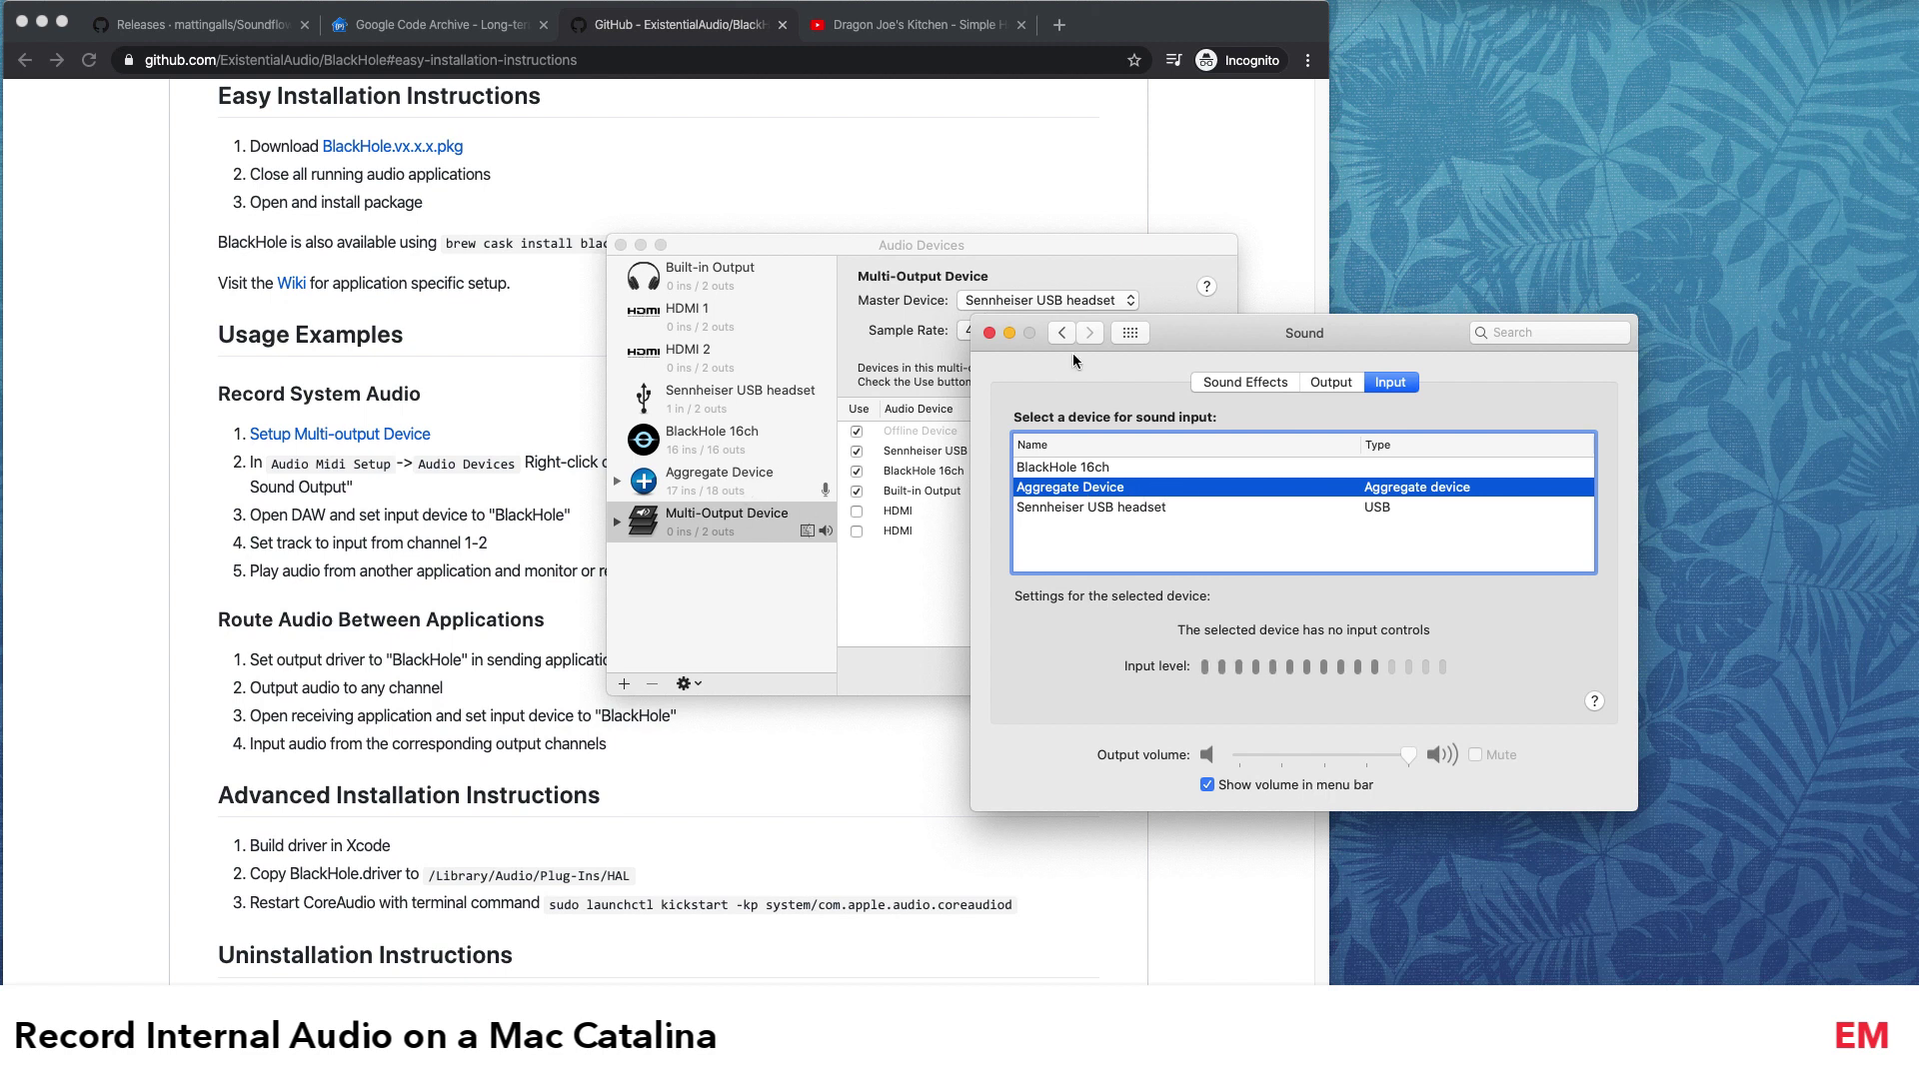
{"action": "left_click_drag", "start_coordinate": [1217, 321], "coordinate": [1361, 294]}
{"action": "left_click_drag", "start_coordinate": [1171, 240], "coordinate": [989, 279]}
{"action": "left_click", "coordinate": [560, 522]}
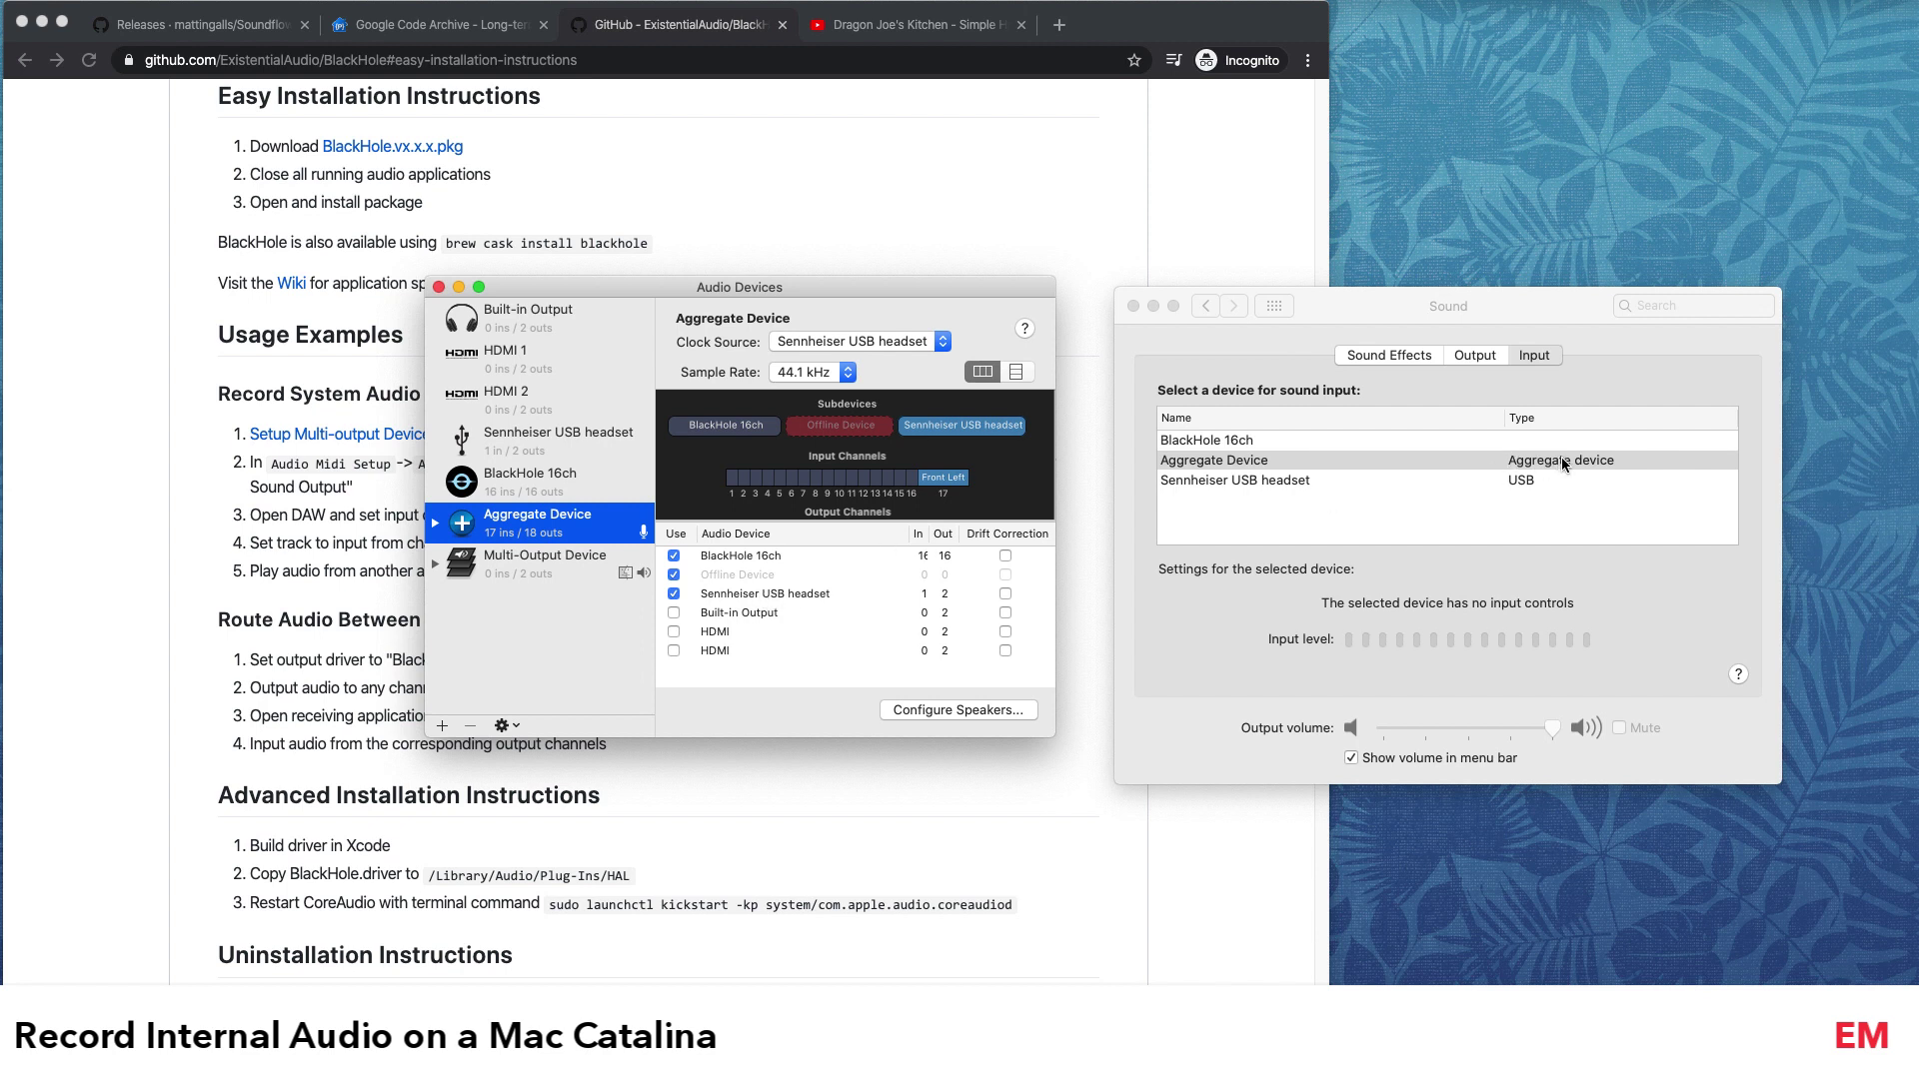
Step: Confirm sound output uses the Multi-Output Device and rearrange both windows
{"action": "left_click", "coordinate": [1477, 354]}
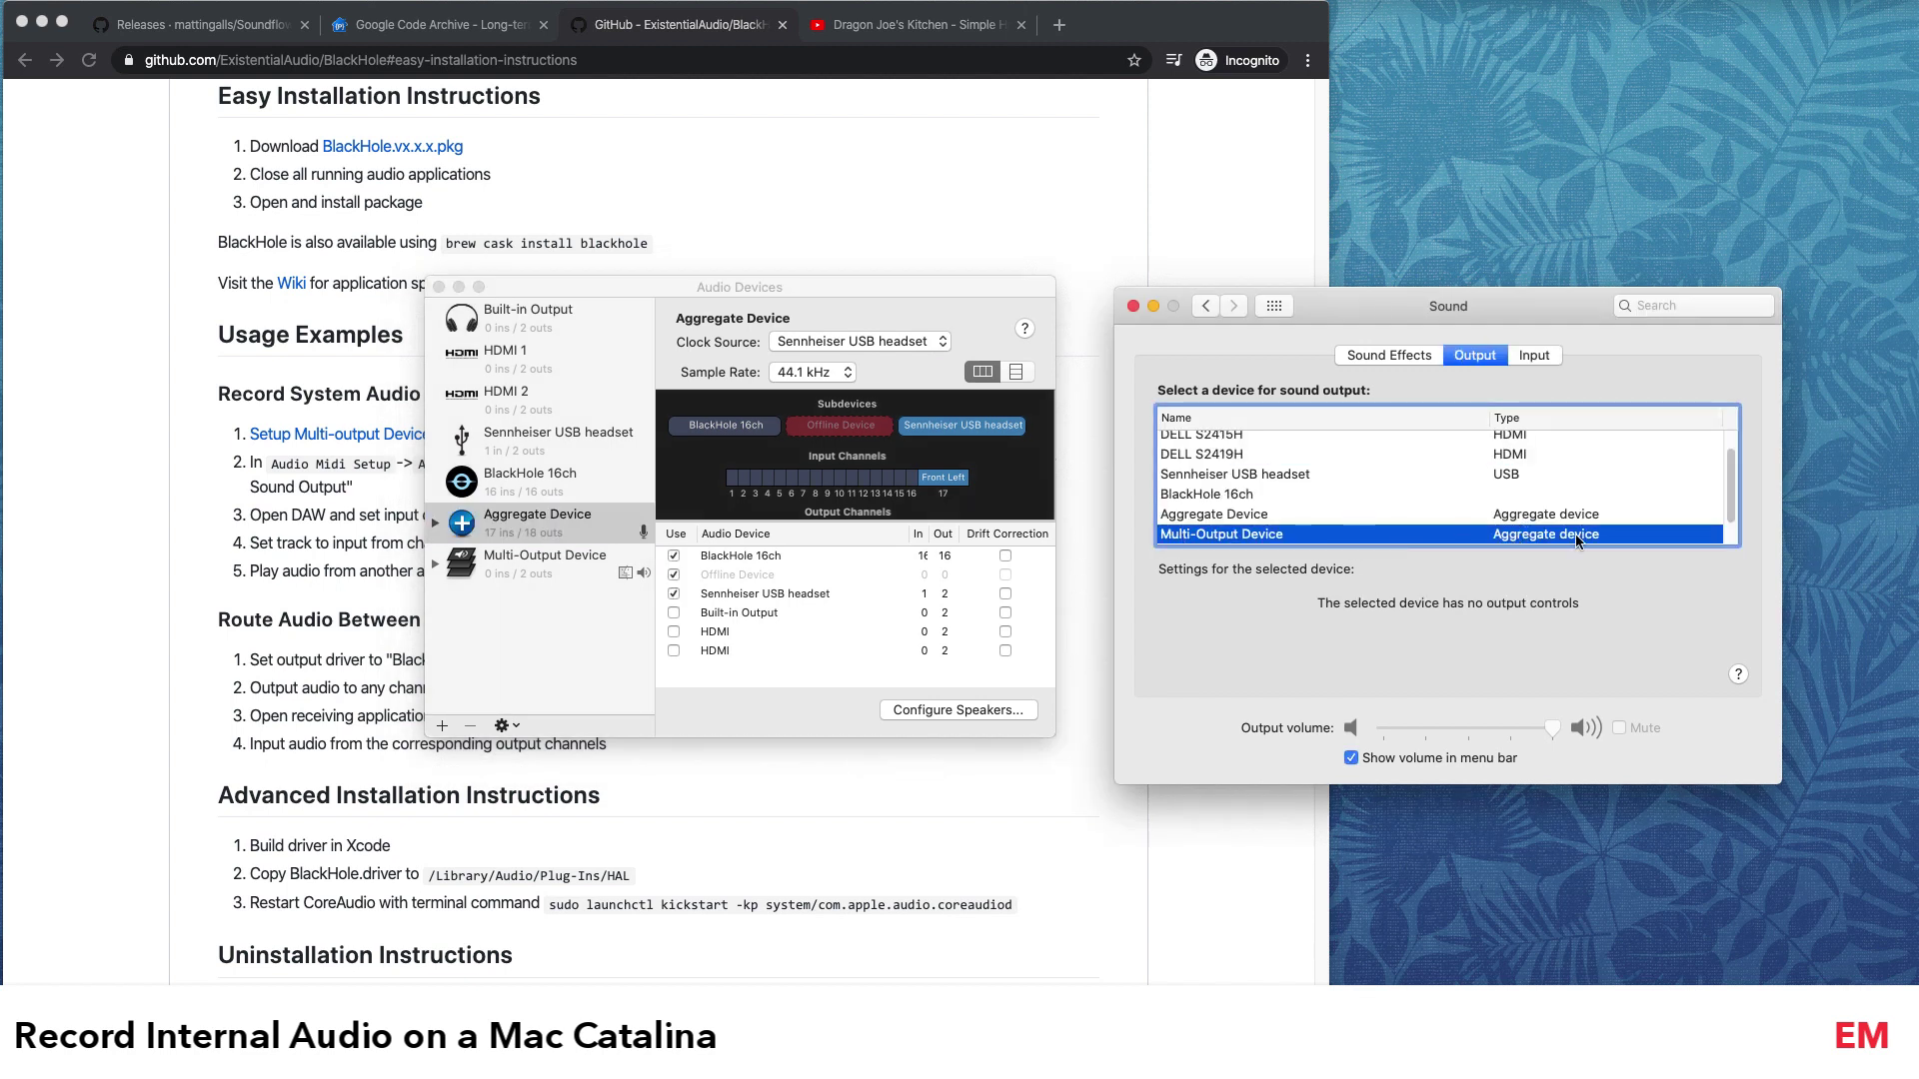
{"action": "left_click", "coordinate": [507, 565]}
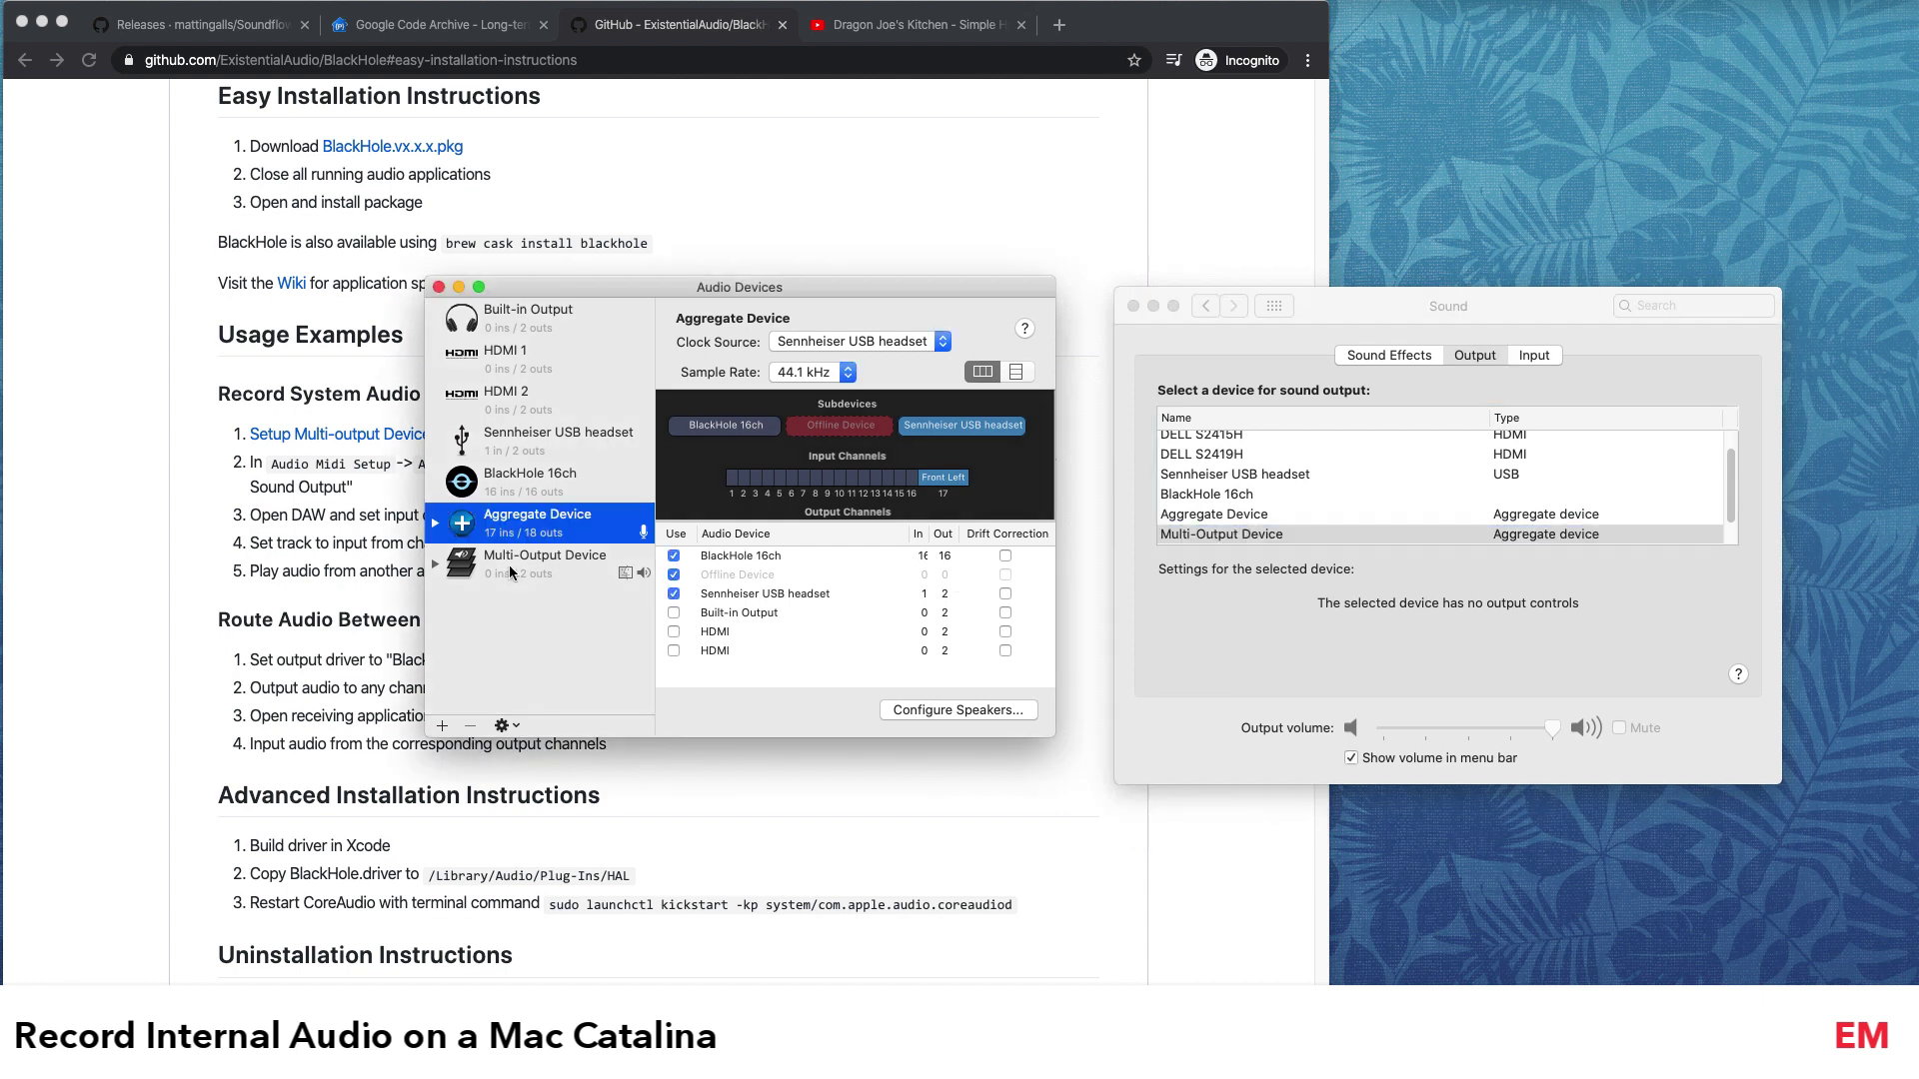
{"action": "left_click", "coordinate": [508, 565]}
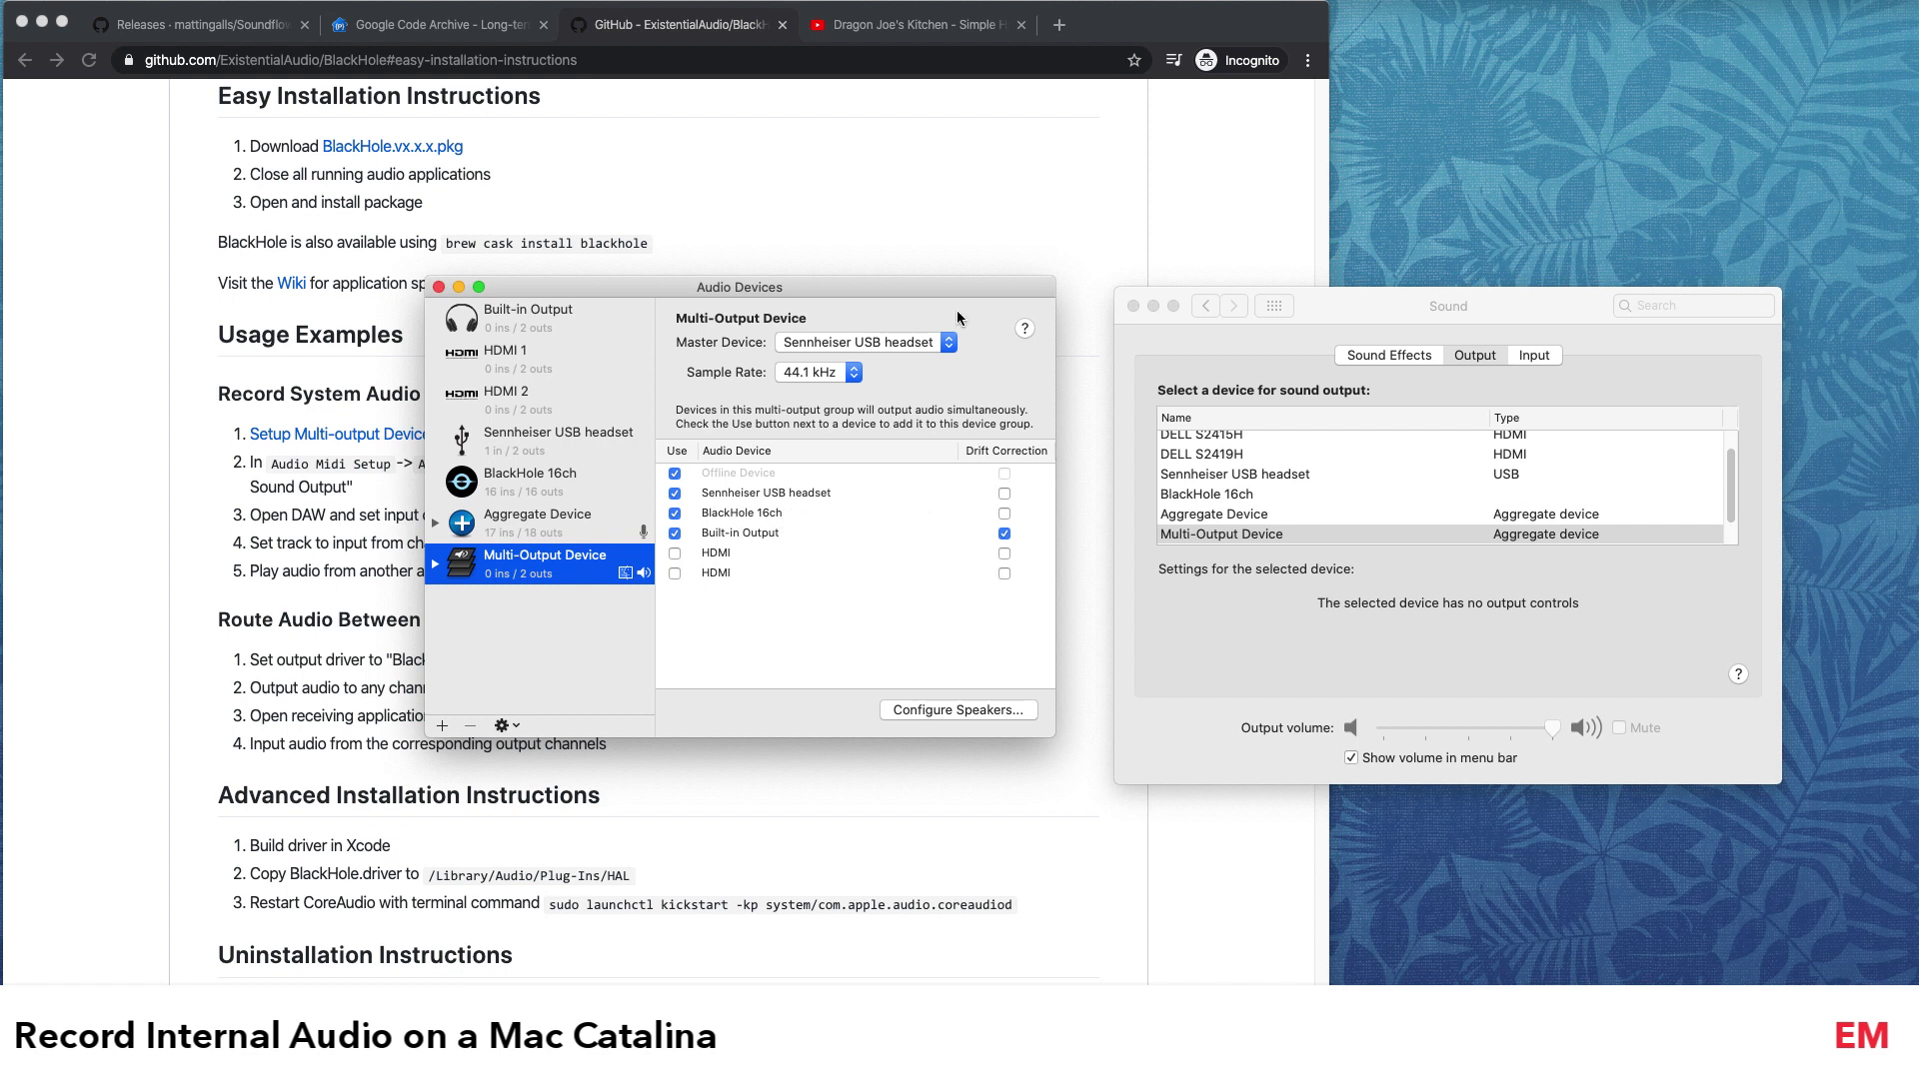
{"action": "left_click_drag", "start_coordinate": [939, 286], "coordinate": [1663, 520]}
{"action": "left_click_drag", "start_coordinate": [1566, 292], "coordinate": [1659, 38]}
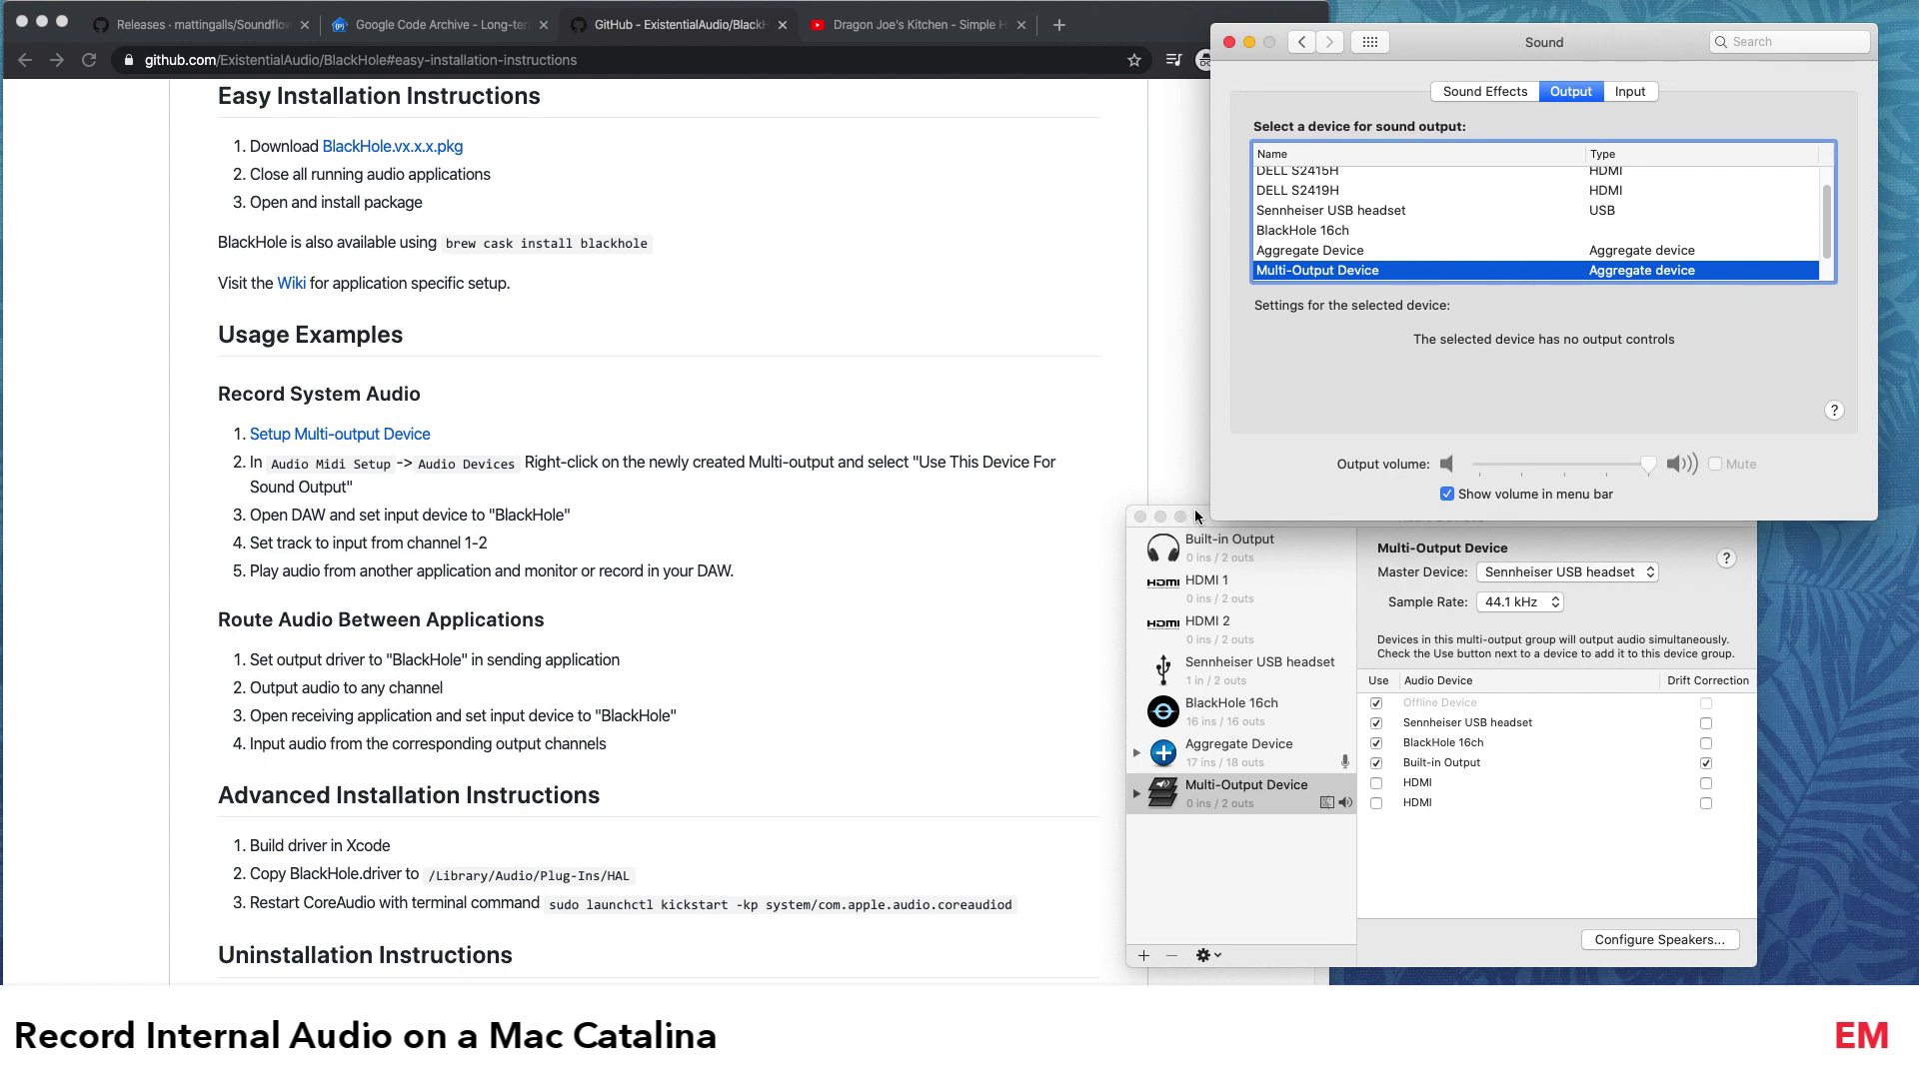
{"action": "left_click_drag", "start_coordinate": [1207, 519], "coordinate": [1293, 535]}
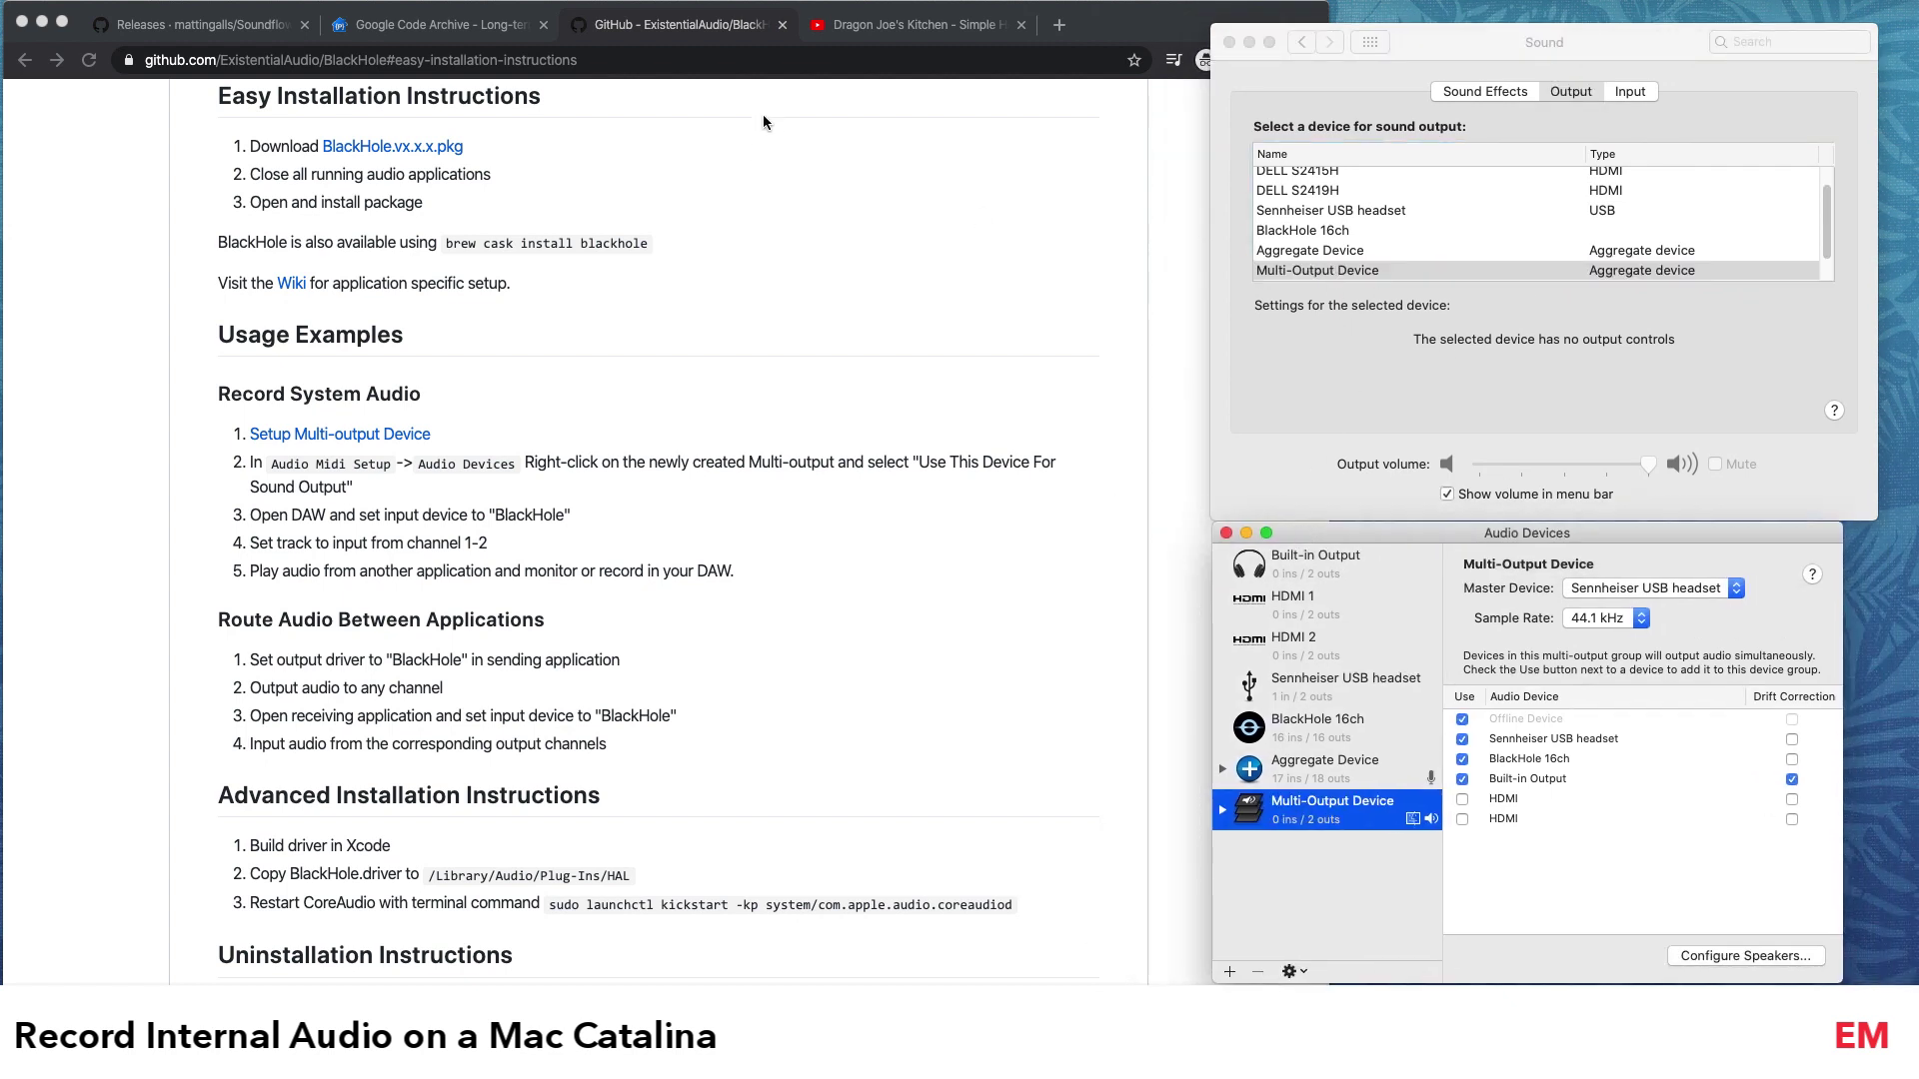
Step: Play the Dragon Joe's Kitchen YouTube video, pausing and resuming it to test the sound
{"action": "left_click", "coordinate": [853, 28]}
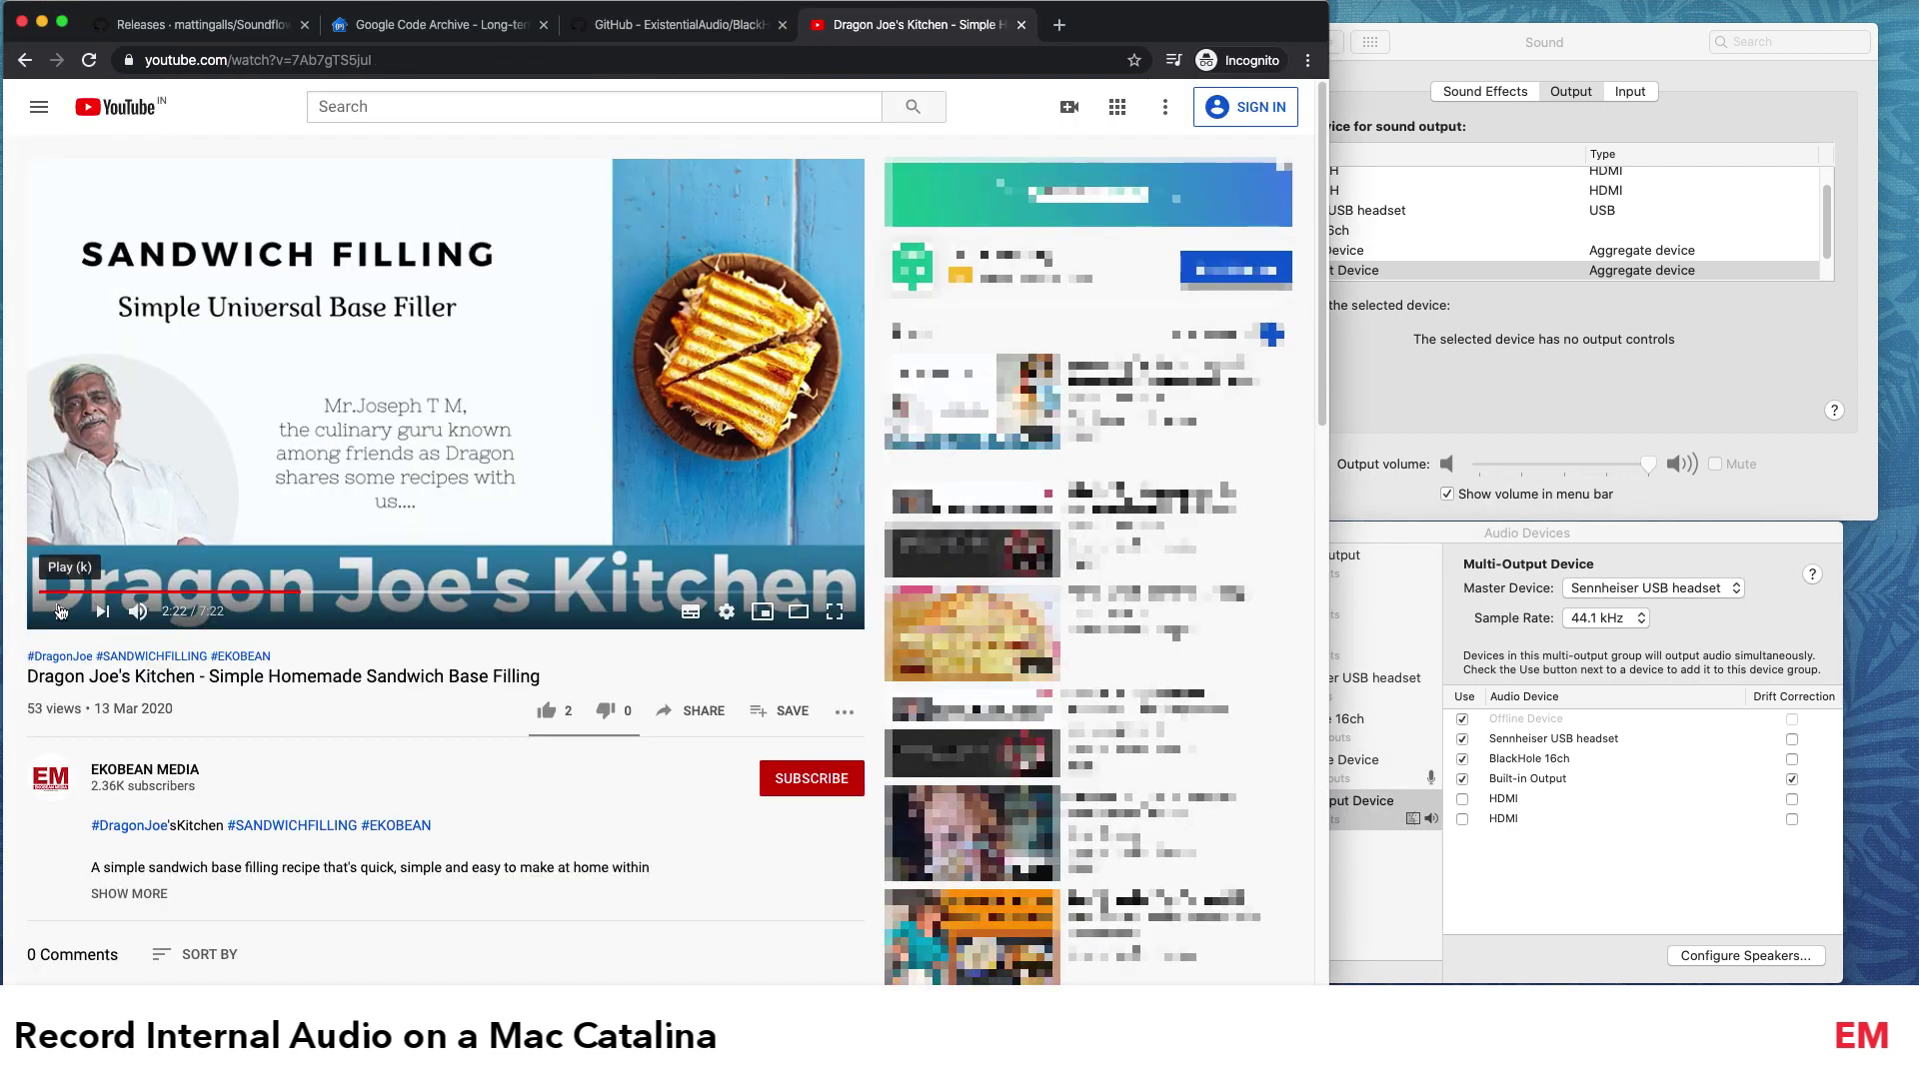
{"action": "left_click", "coordinate": [60, 616]}
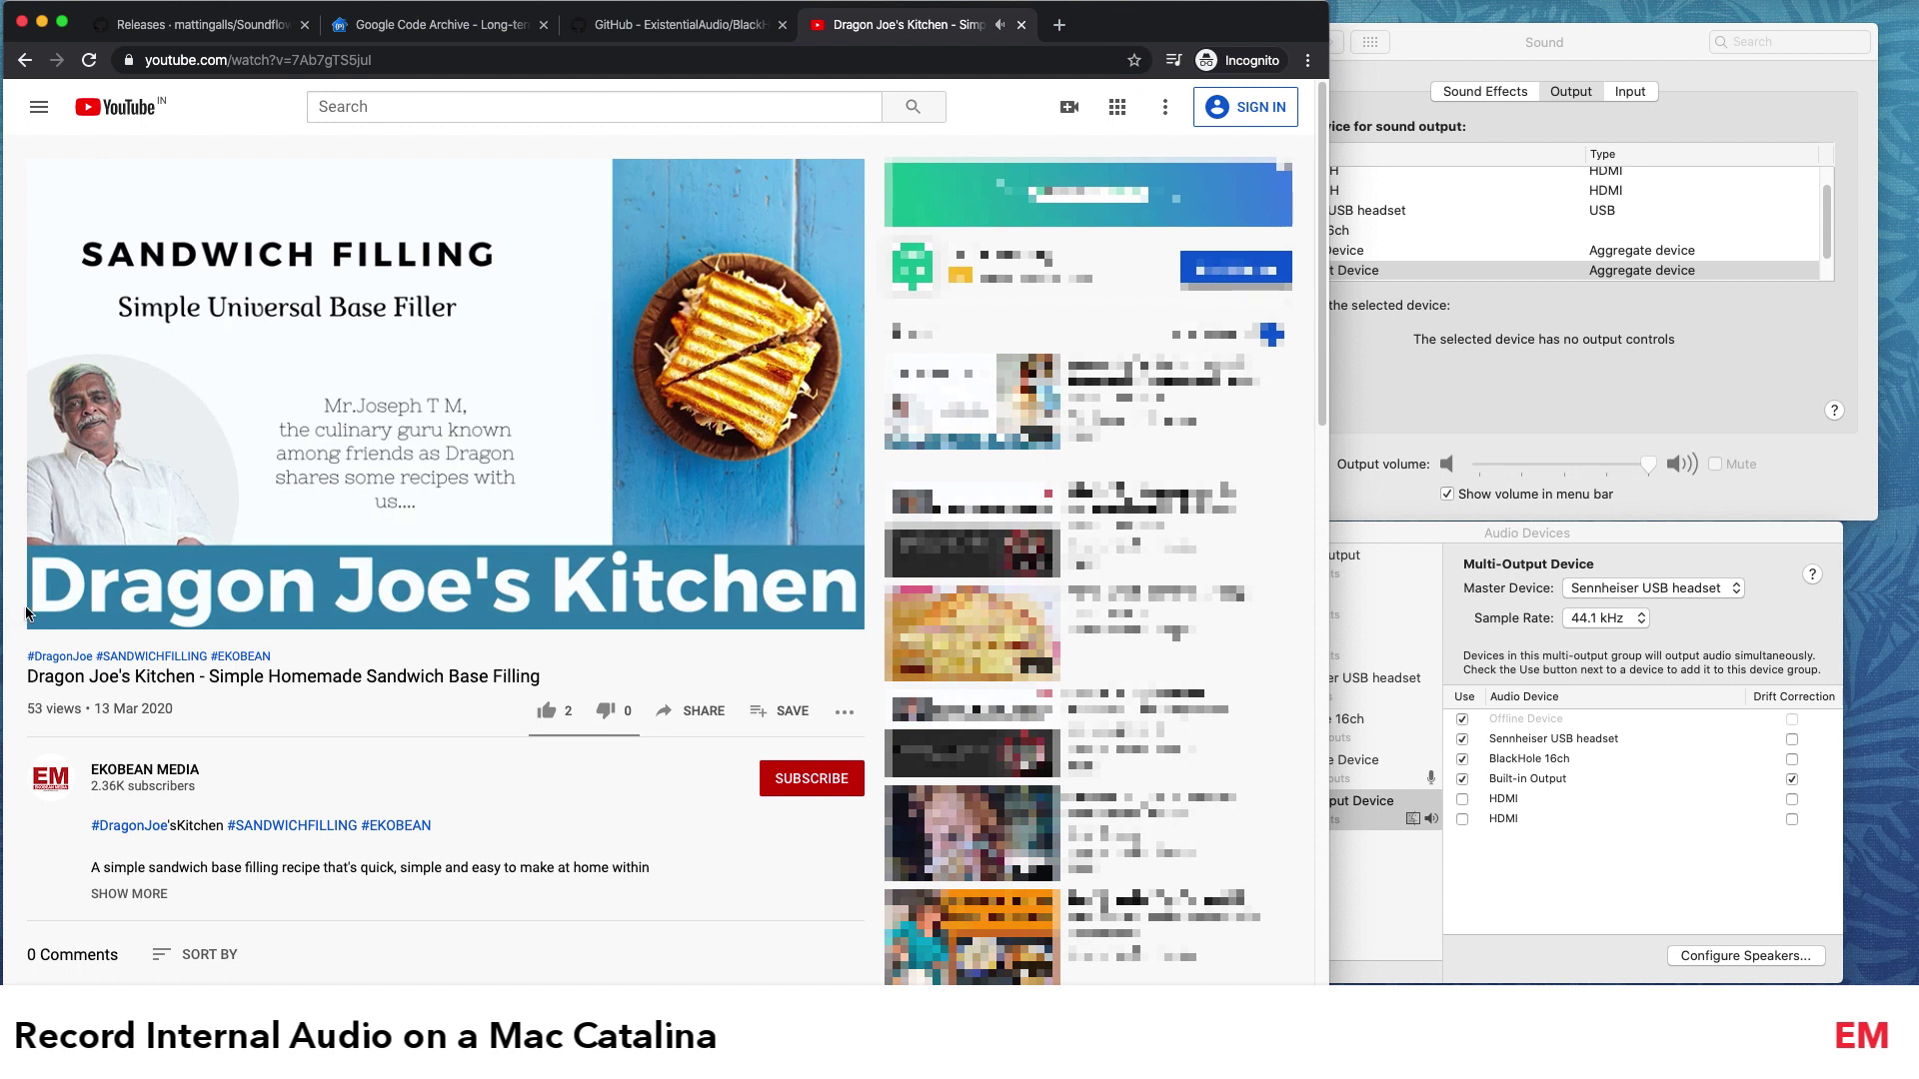
{"action": "mouse_move", "coordinate": [48, 614]}
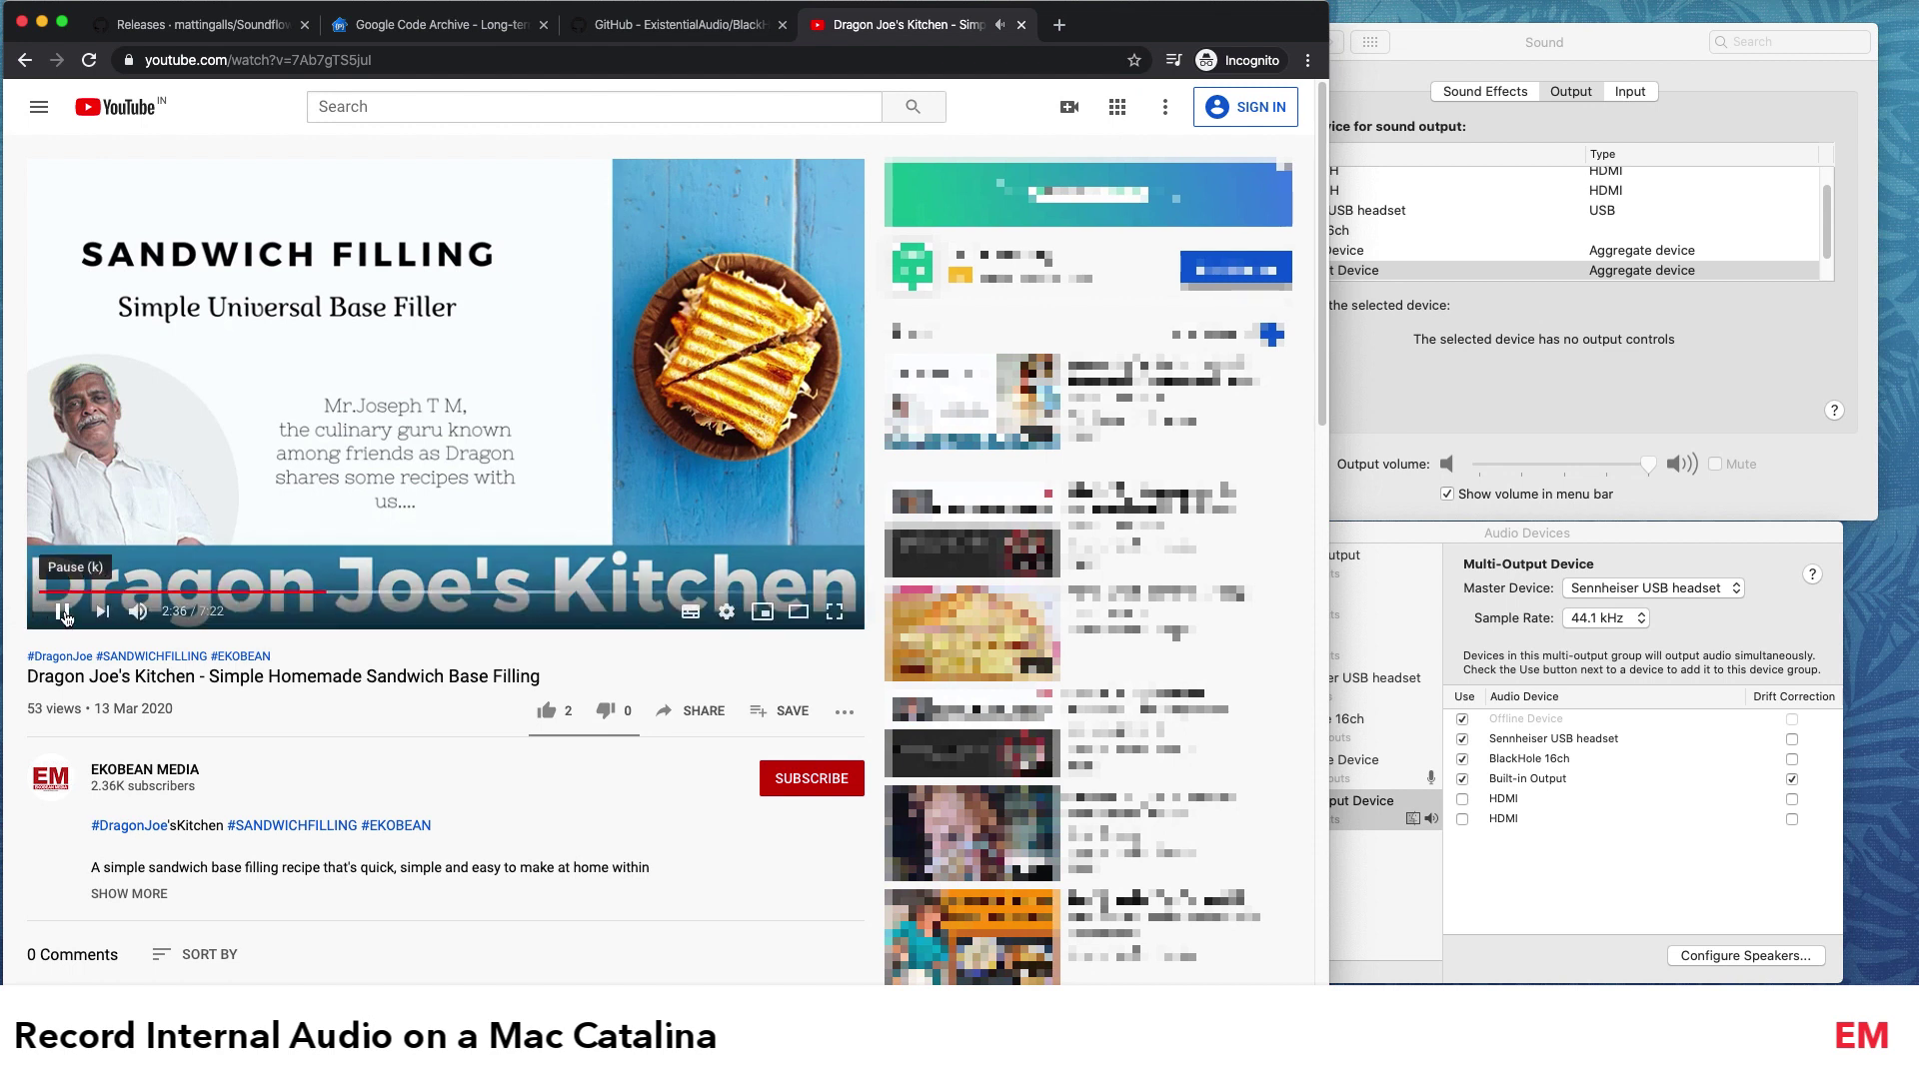
{"action": "left_click", "coordinate": [63, 613]}
{"action": "left_click", "coordinate": [63, 613]}
Step: Pause the video at 2:44 and bring the Sound and Audio Devices windows forward
{"action": "left_click", "coordinate": [65, 613]}
{"action": "left_click", "coordinate": [1639, 36]}
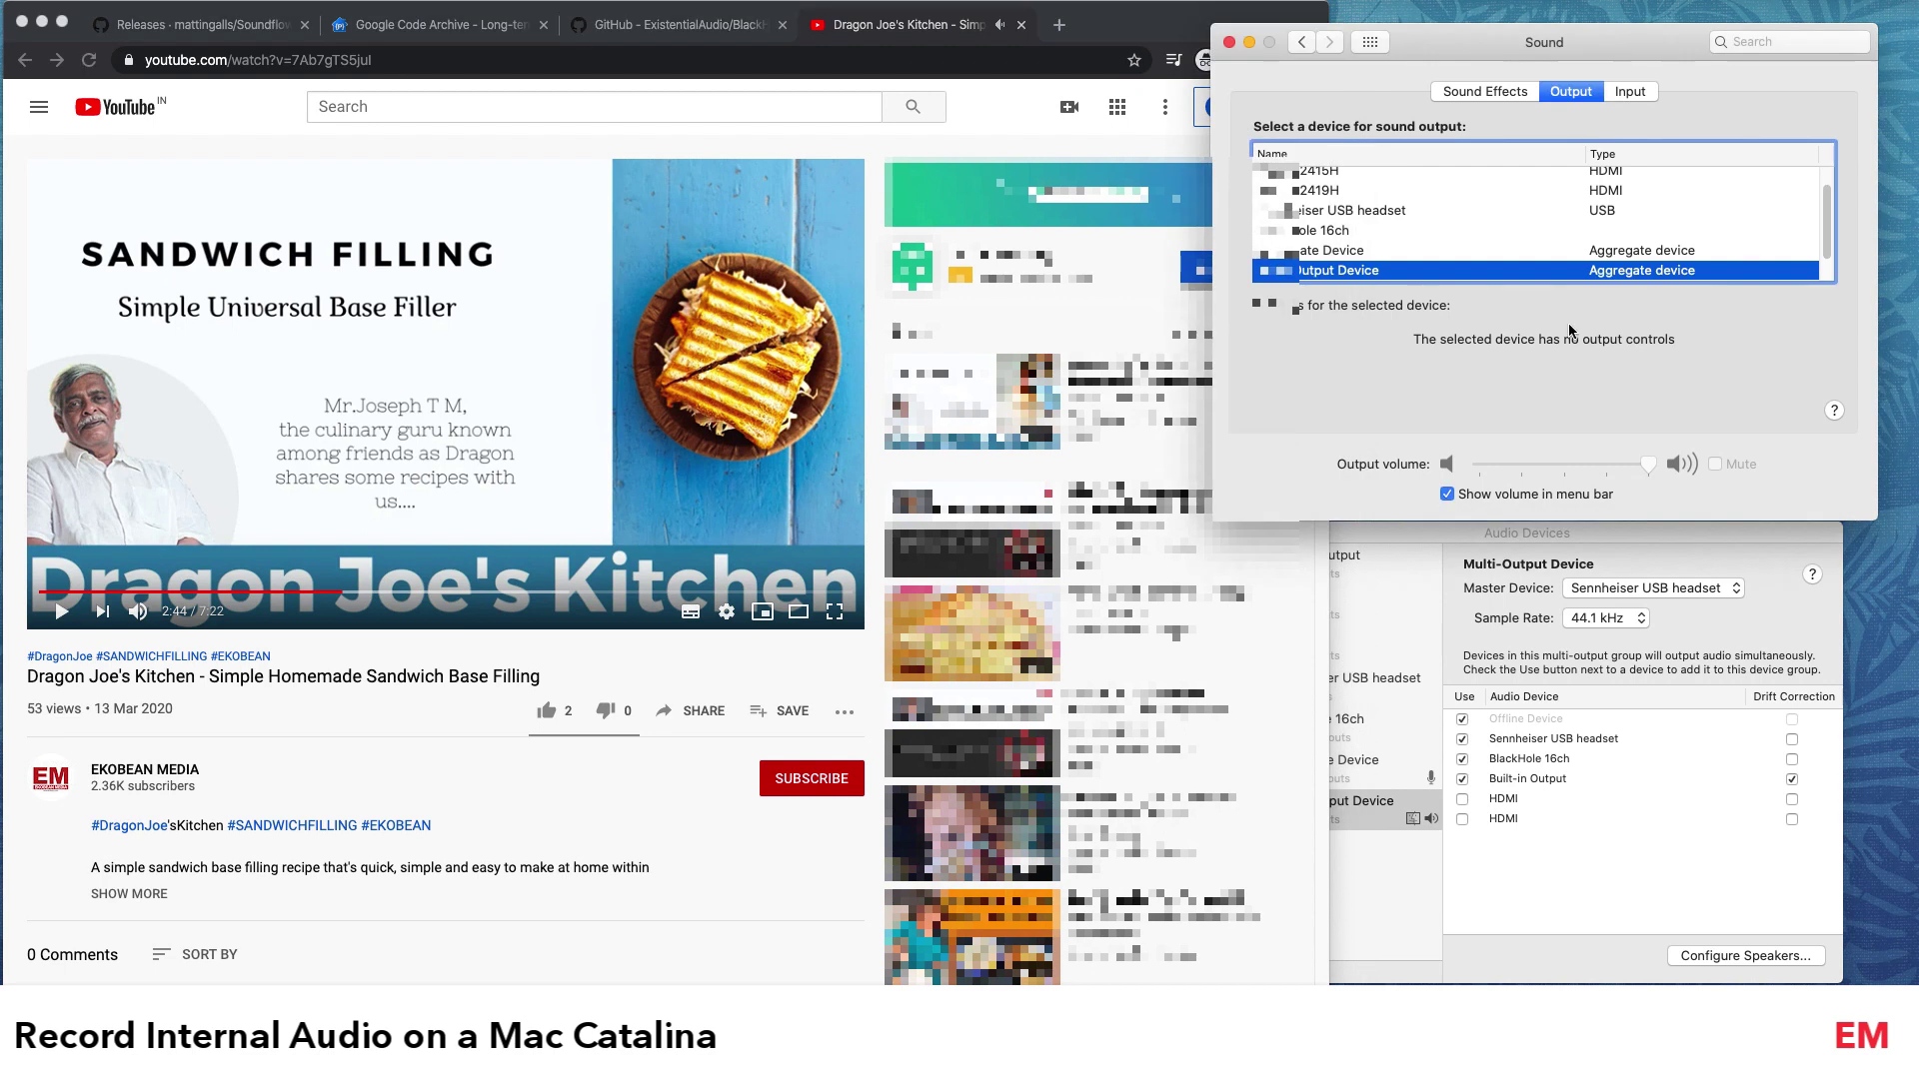
{"action": "left_click", "coordinate": [1754, 534]}
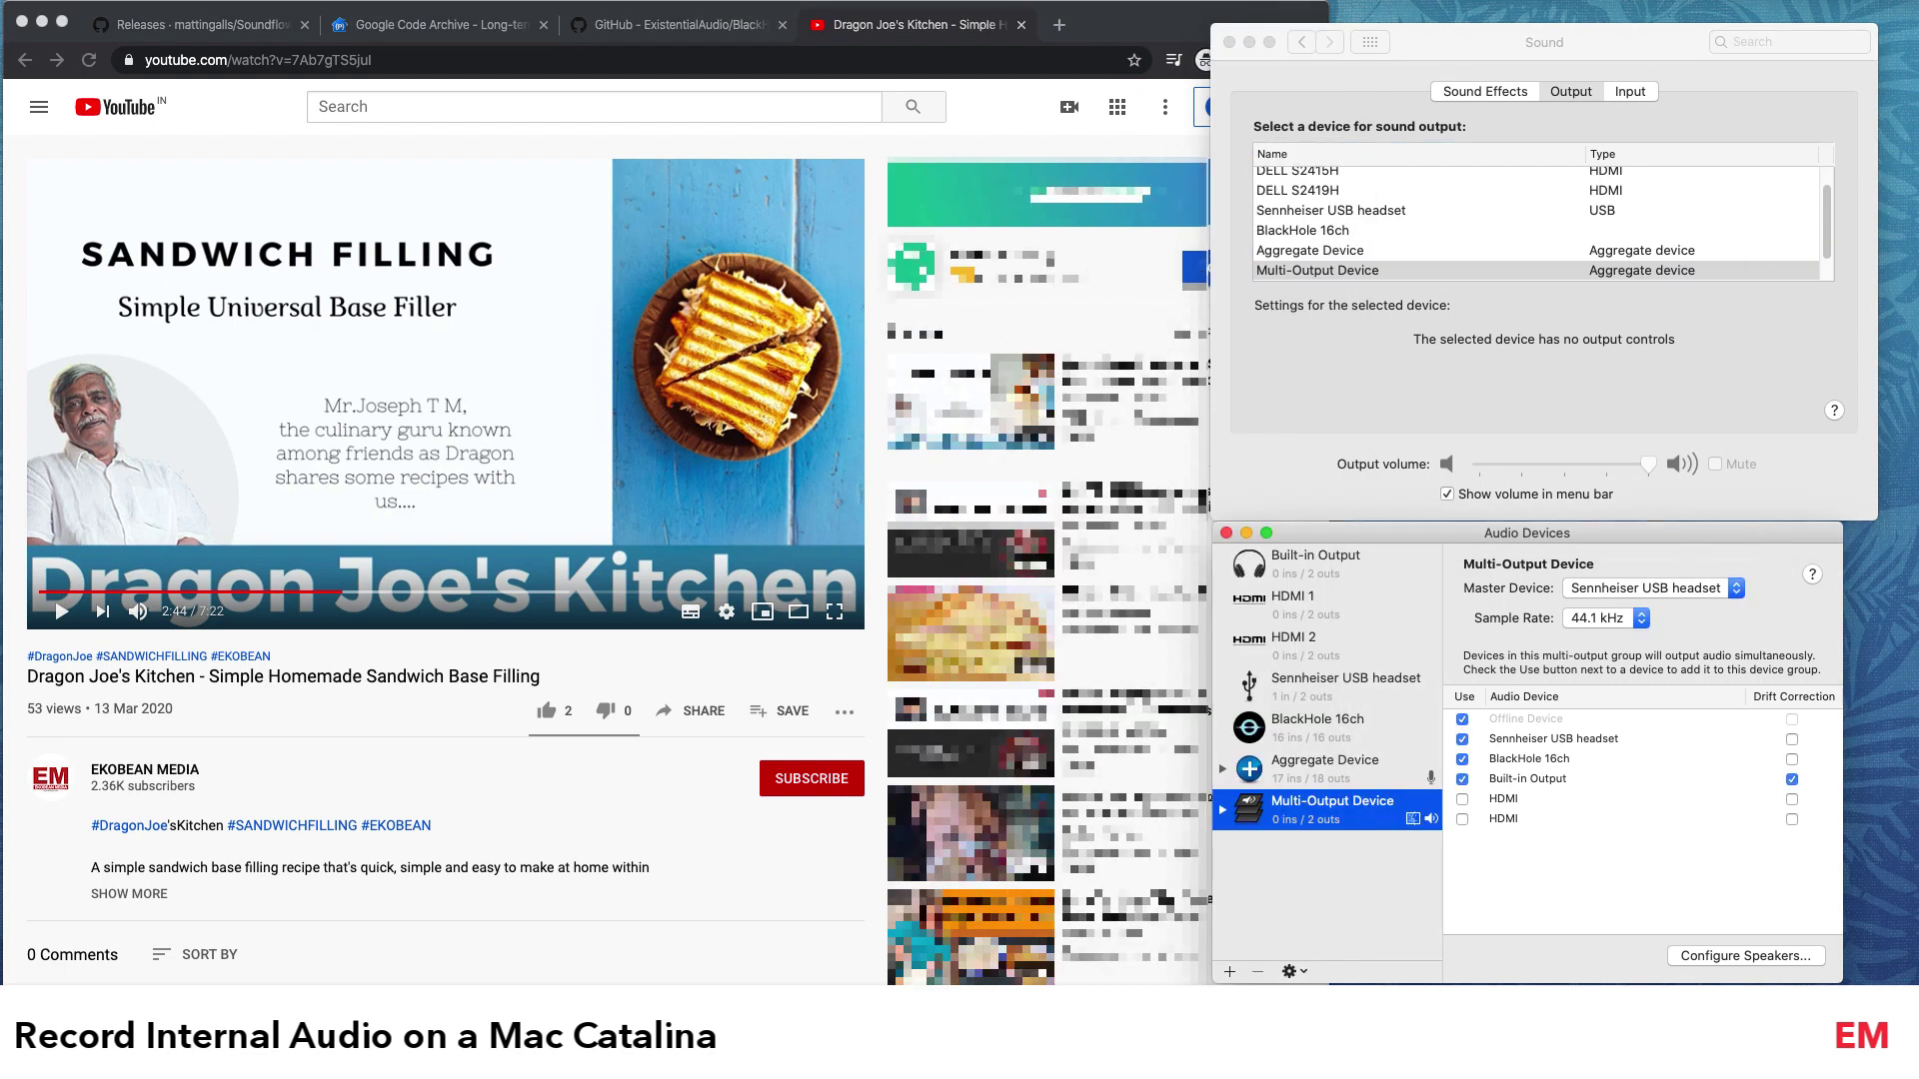
Step: Launch QuickTime Player by searching 'quick' in Spotlight
{"action": "key", "text": "super+space"}
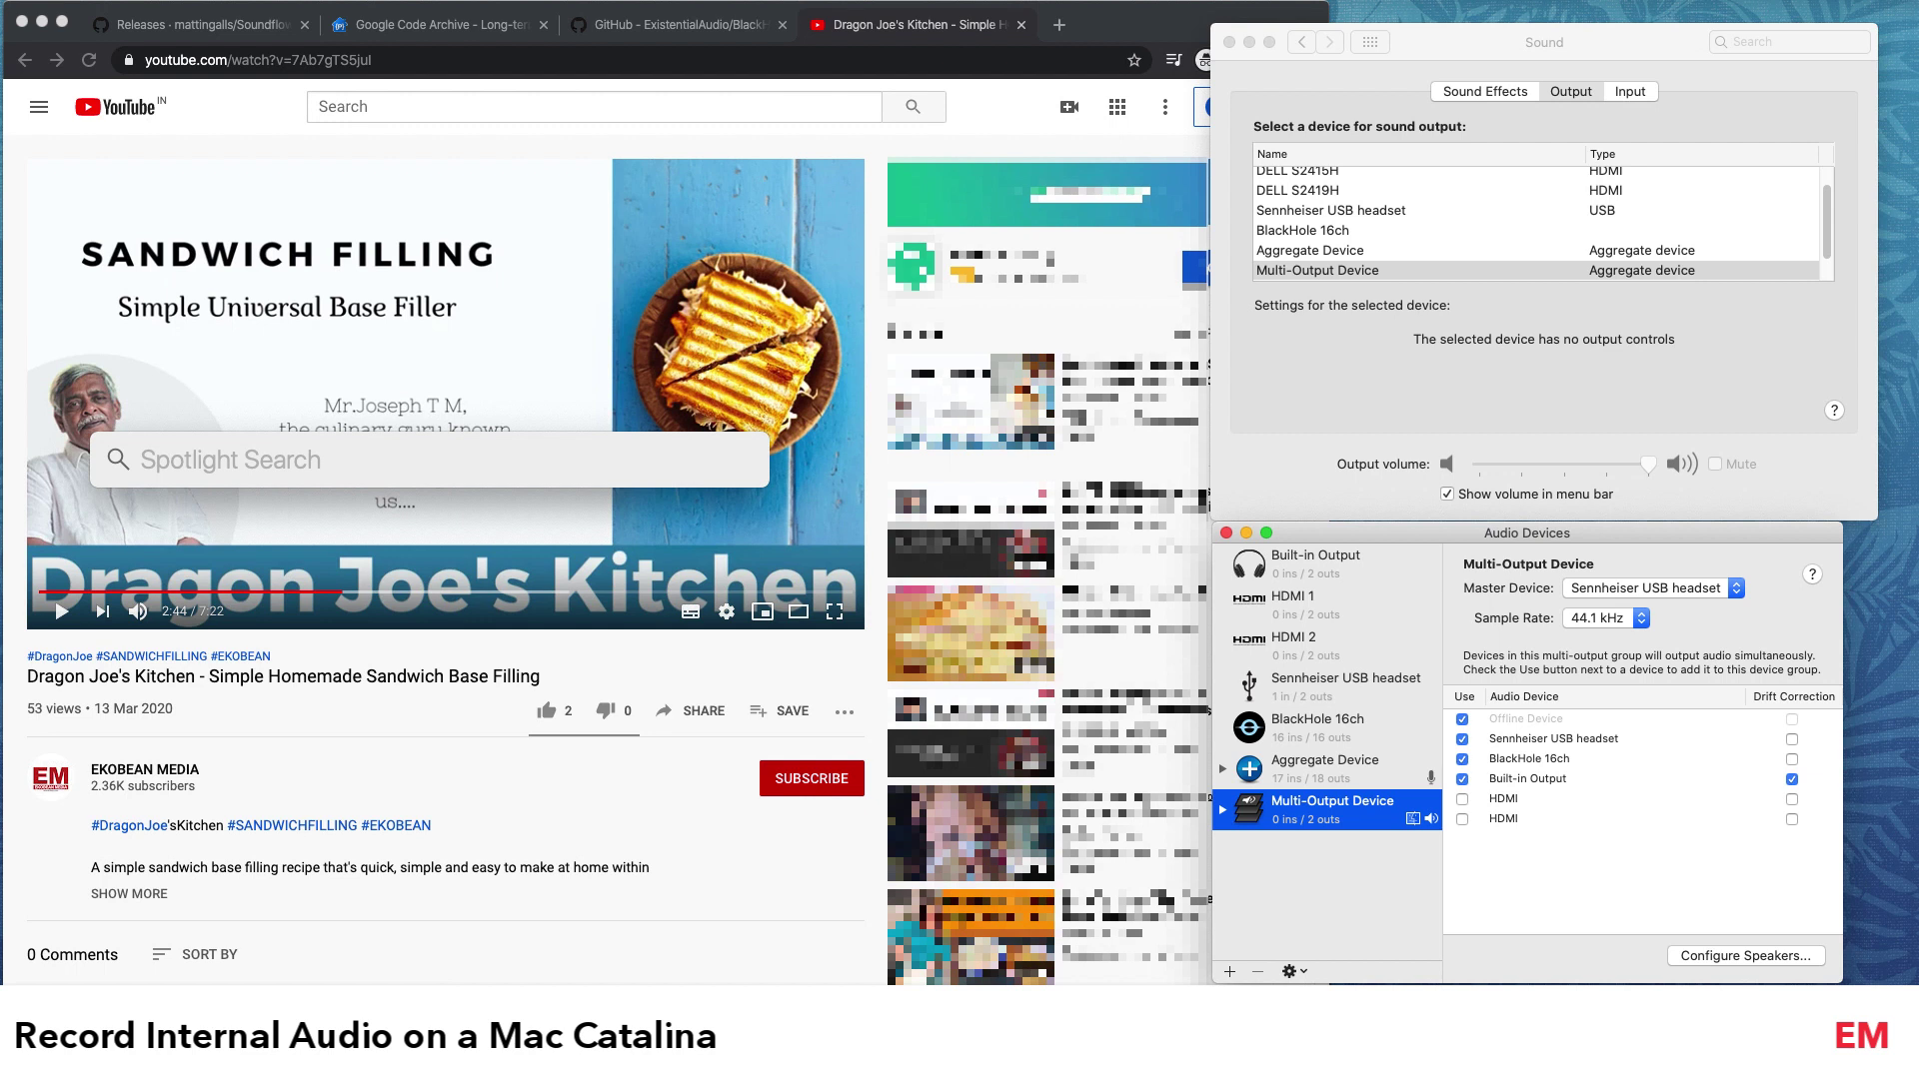
{"action": "type", "text": "quick"}
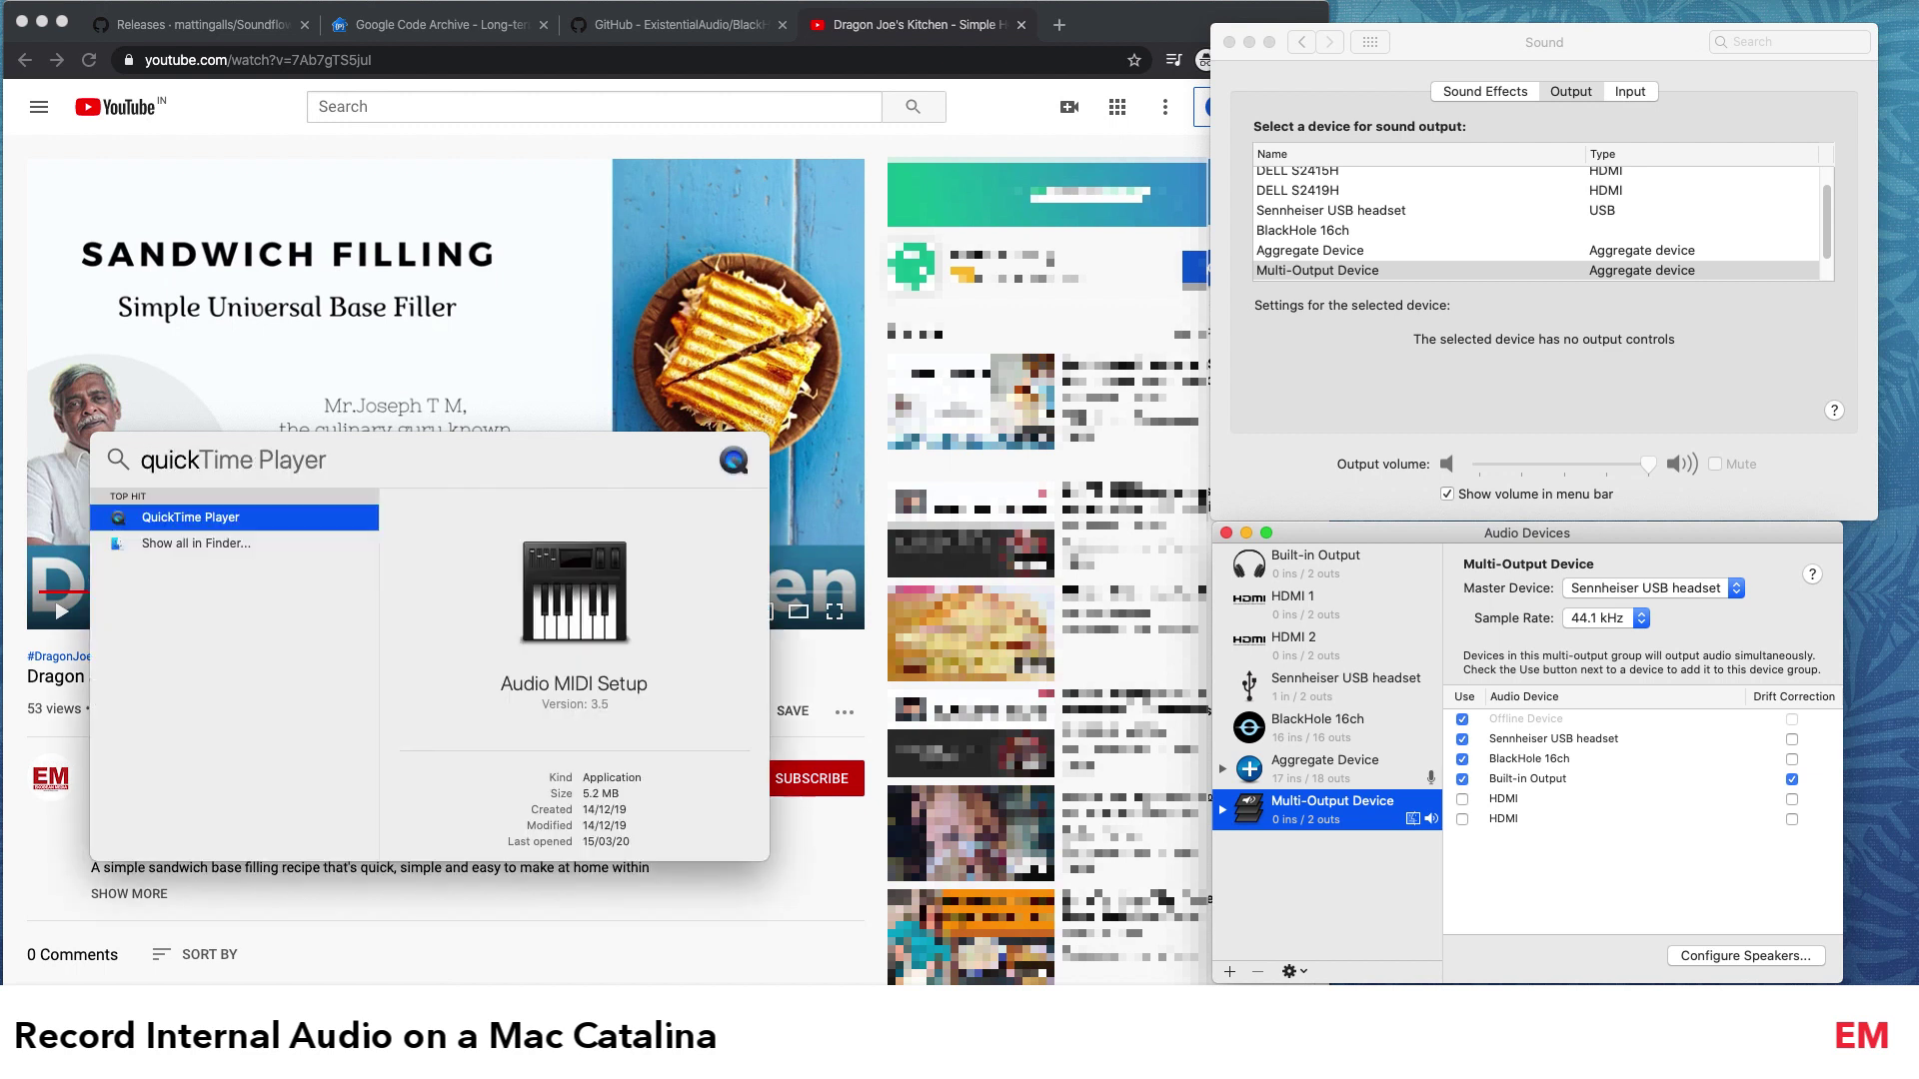
{"action": "key", "text": "Return"}
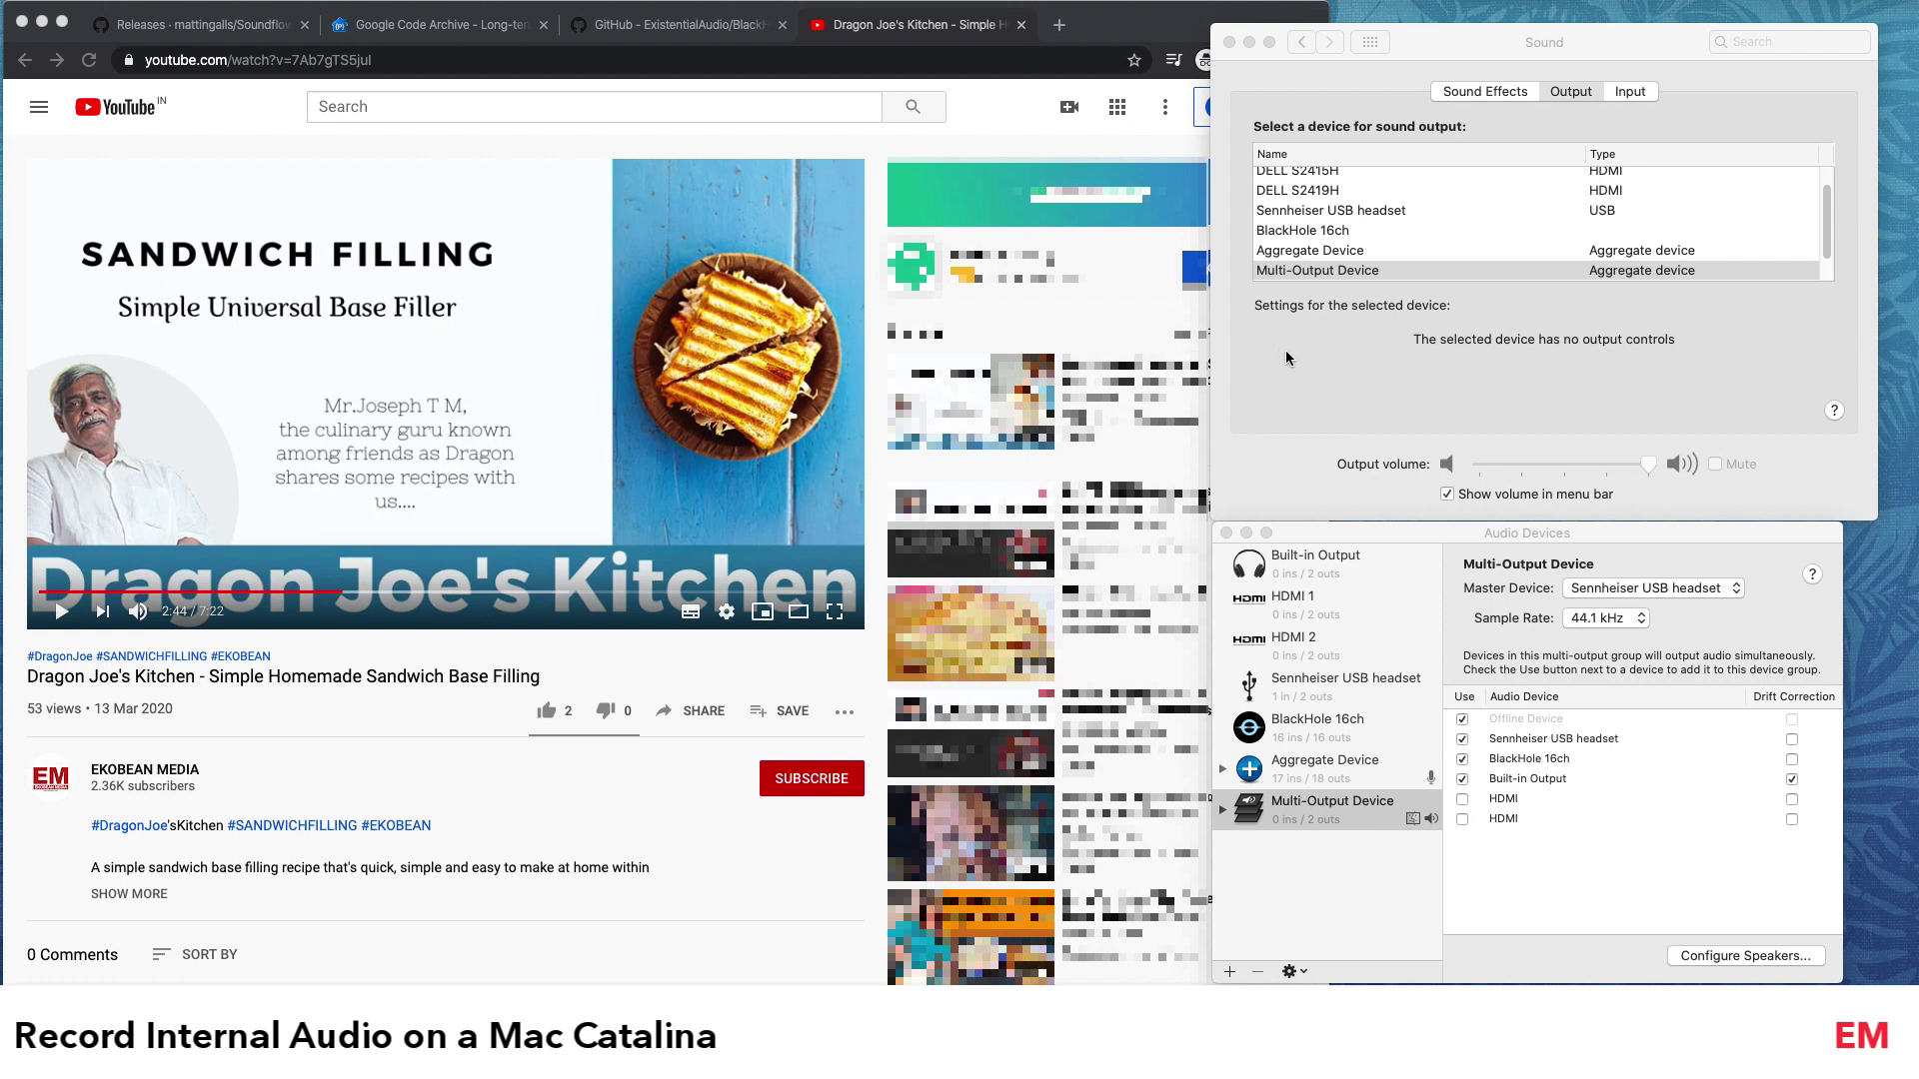
Step: Start a new QuickTime audio recording using Aggregate Device as the microphone
{"action": "left_click", "coordinate": [213, 0]}
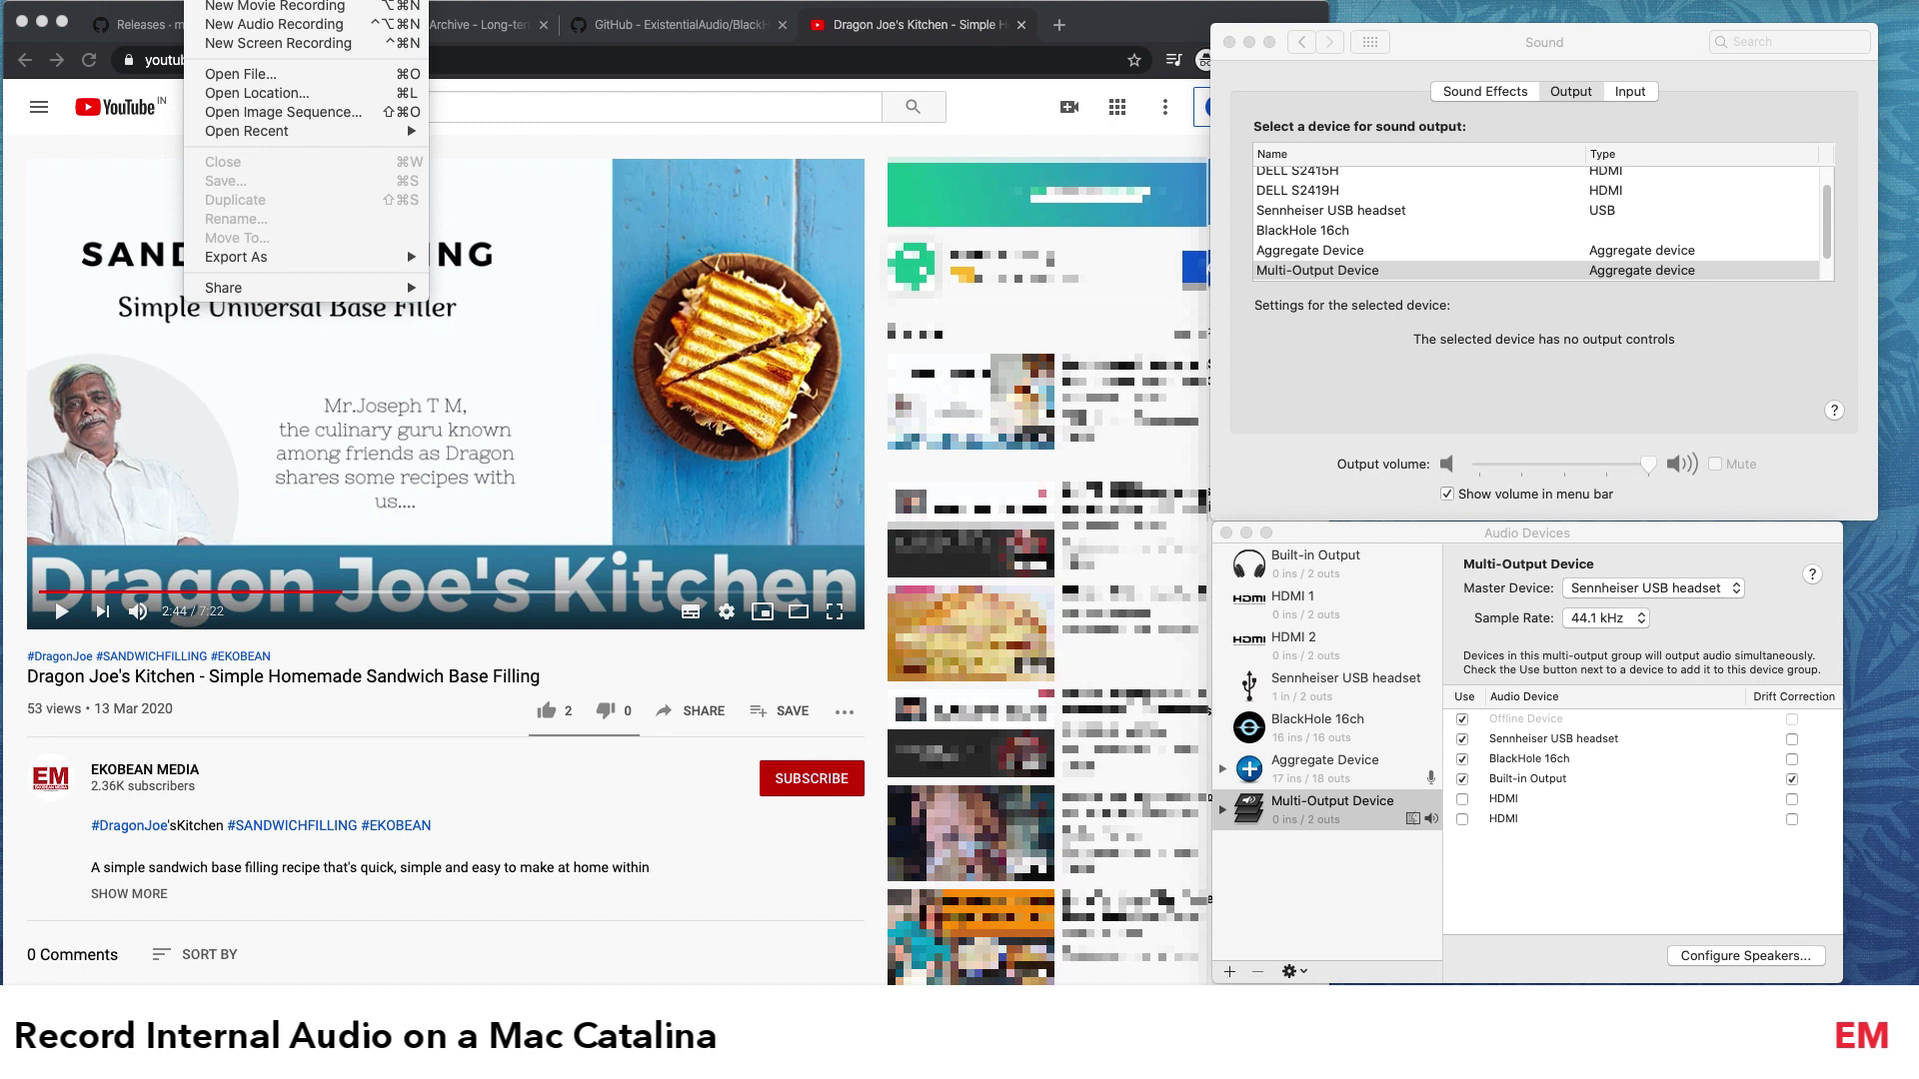
{"action": "left_click", "coordinate": [266, 31]}
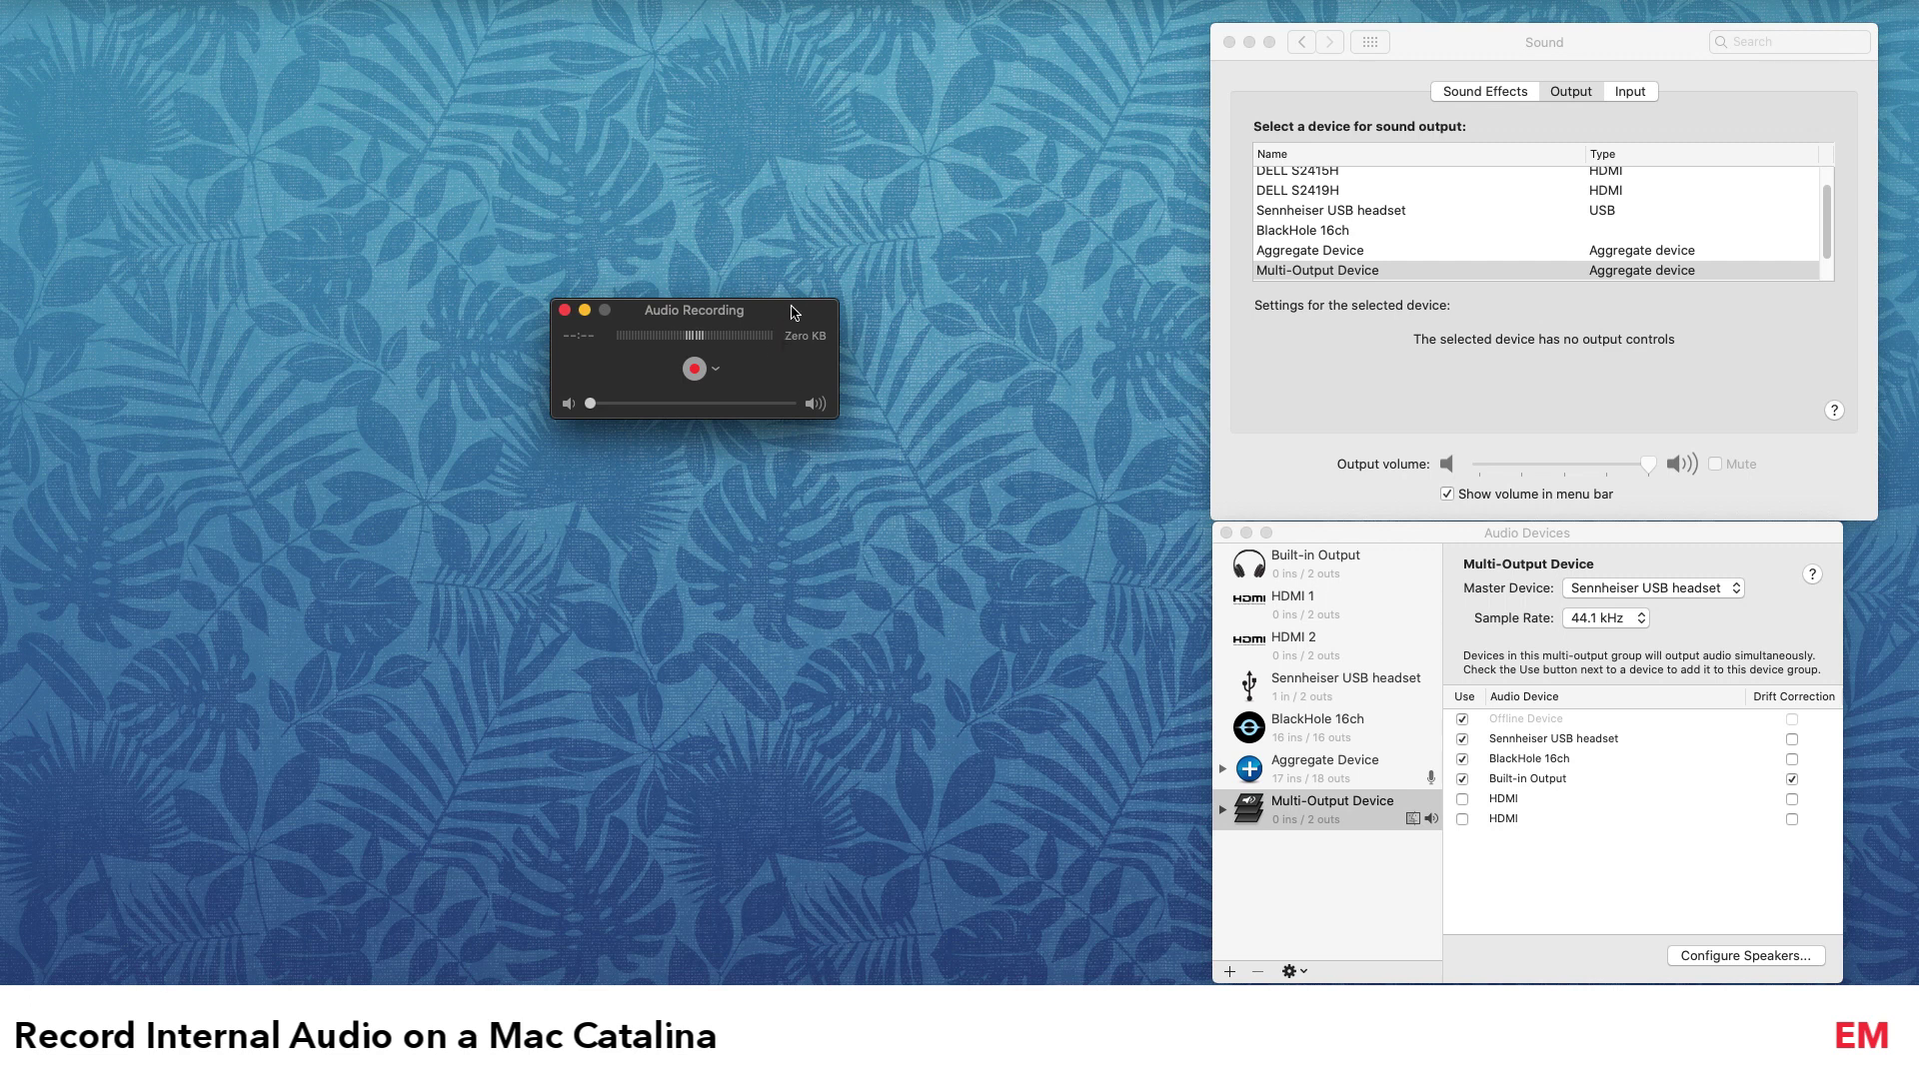
{"action": "left_click_drag", "start_coordinate": [795, 313], "coordinate": [883, 329]}
{"action": "left_click", "coordinate": [804, 385]}
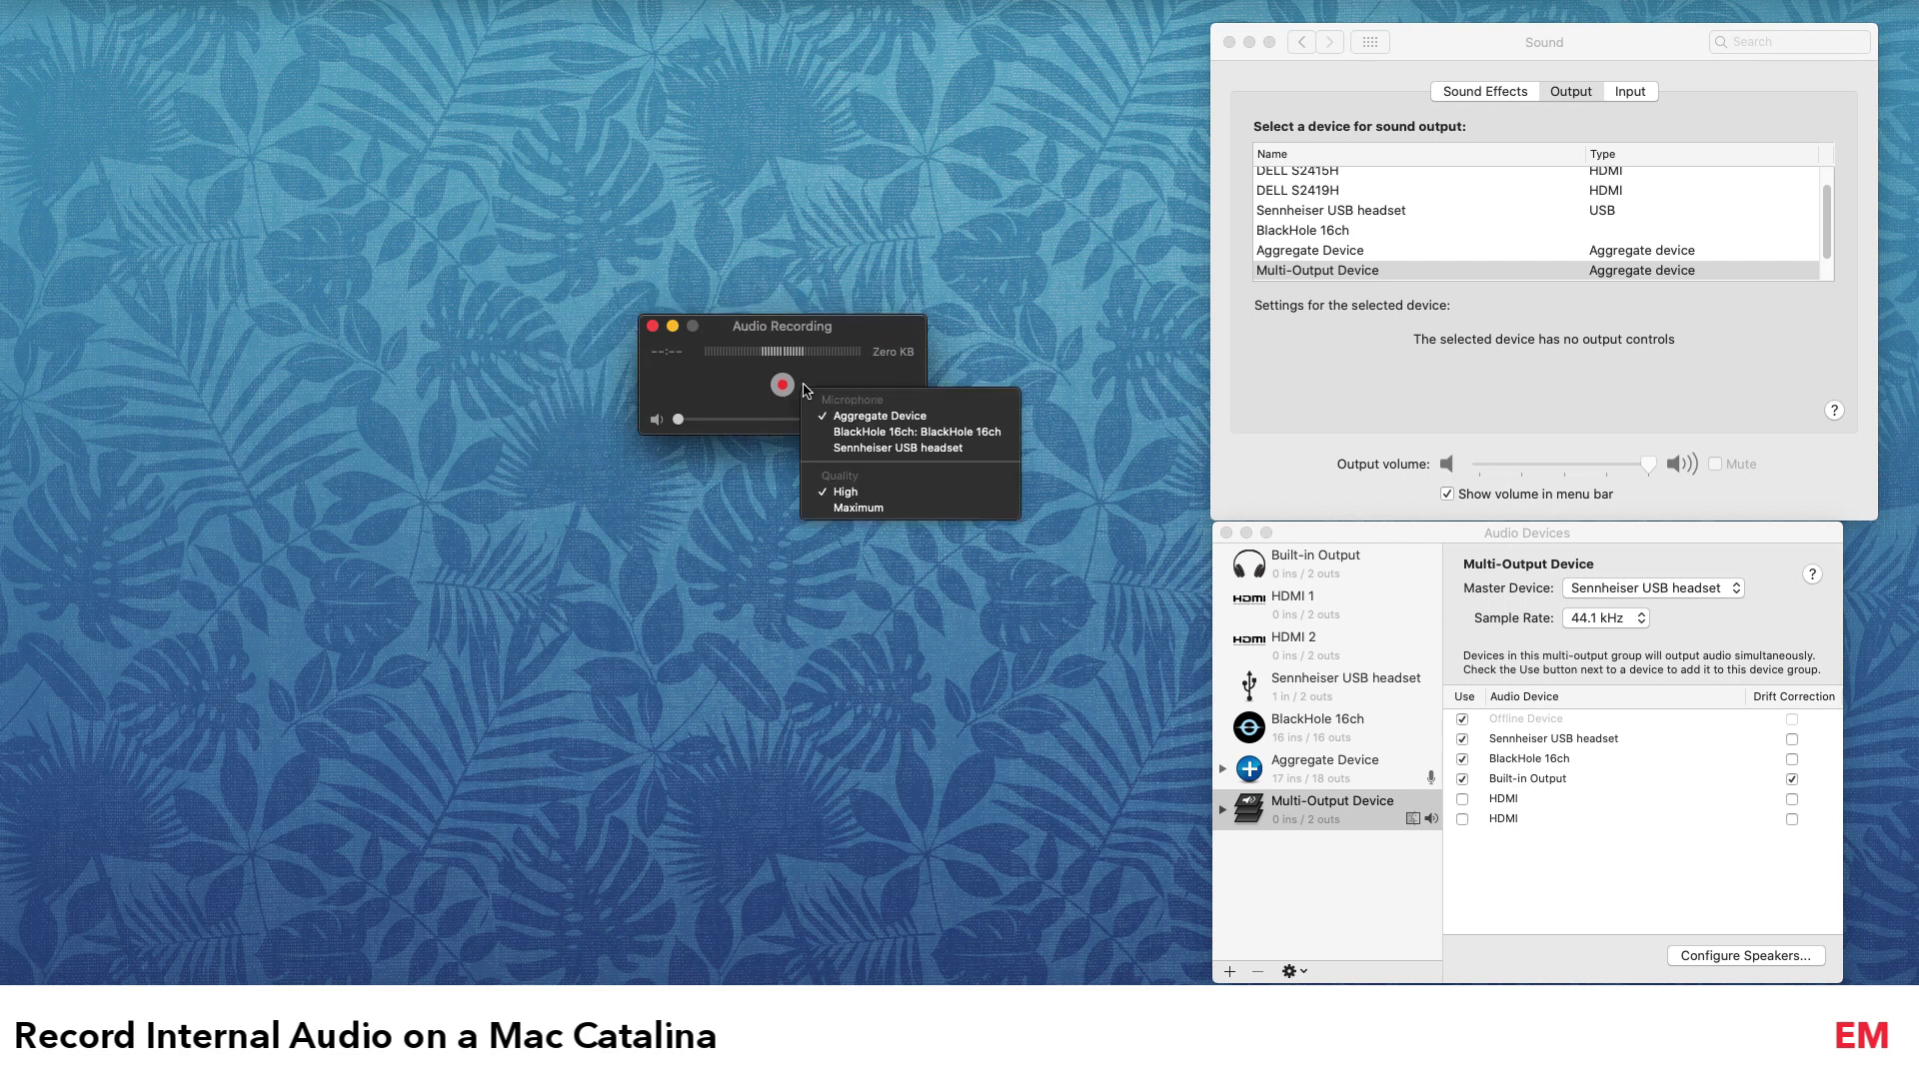
{"action": "left_click", "coordinate": [901, 416]}
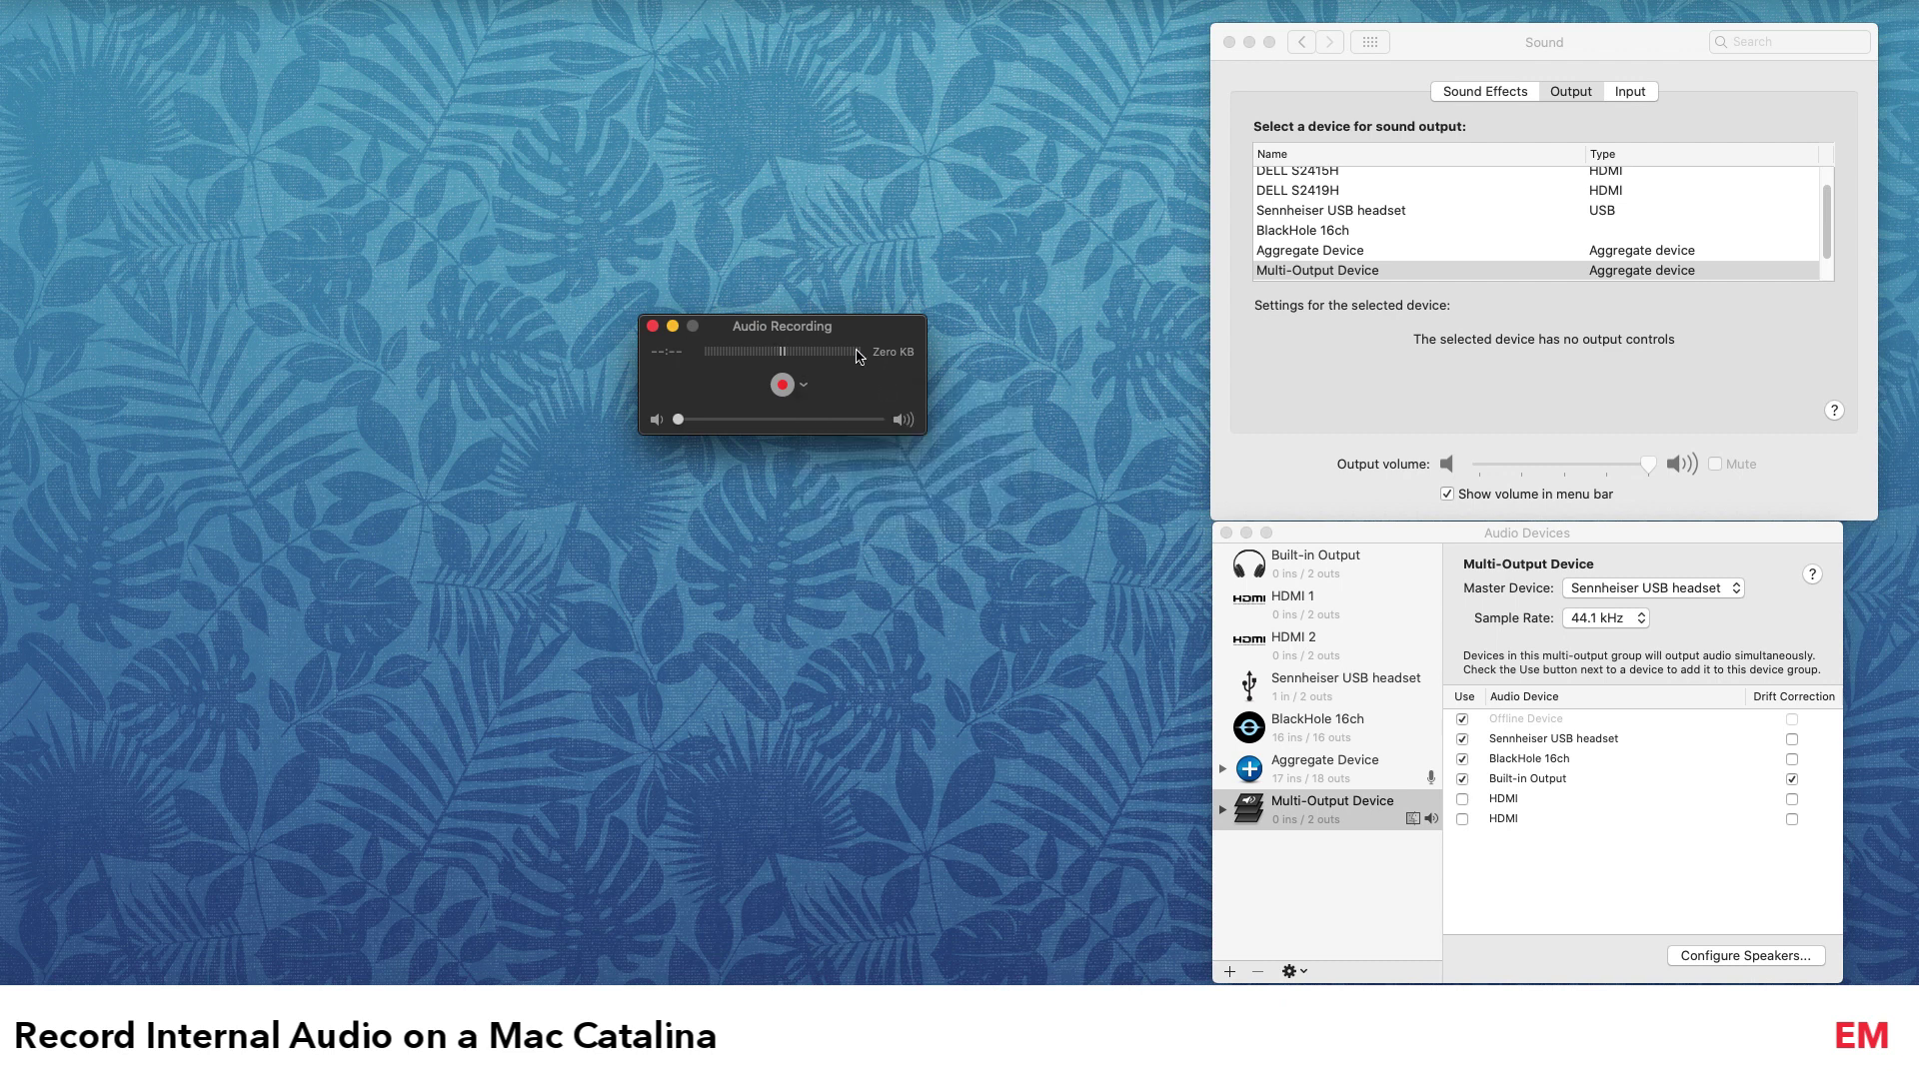
{"action": "left_click_drag", "start_coordinate": [848, 322], "coordinate": [1443, 344]}
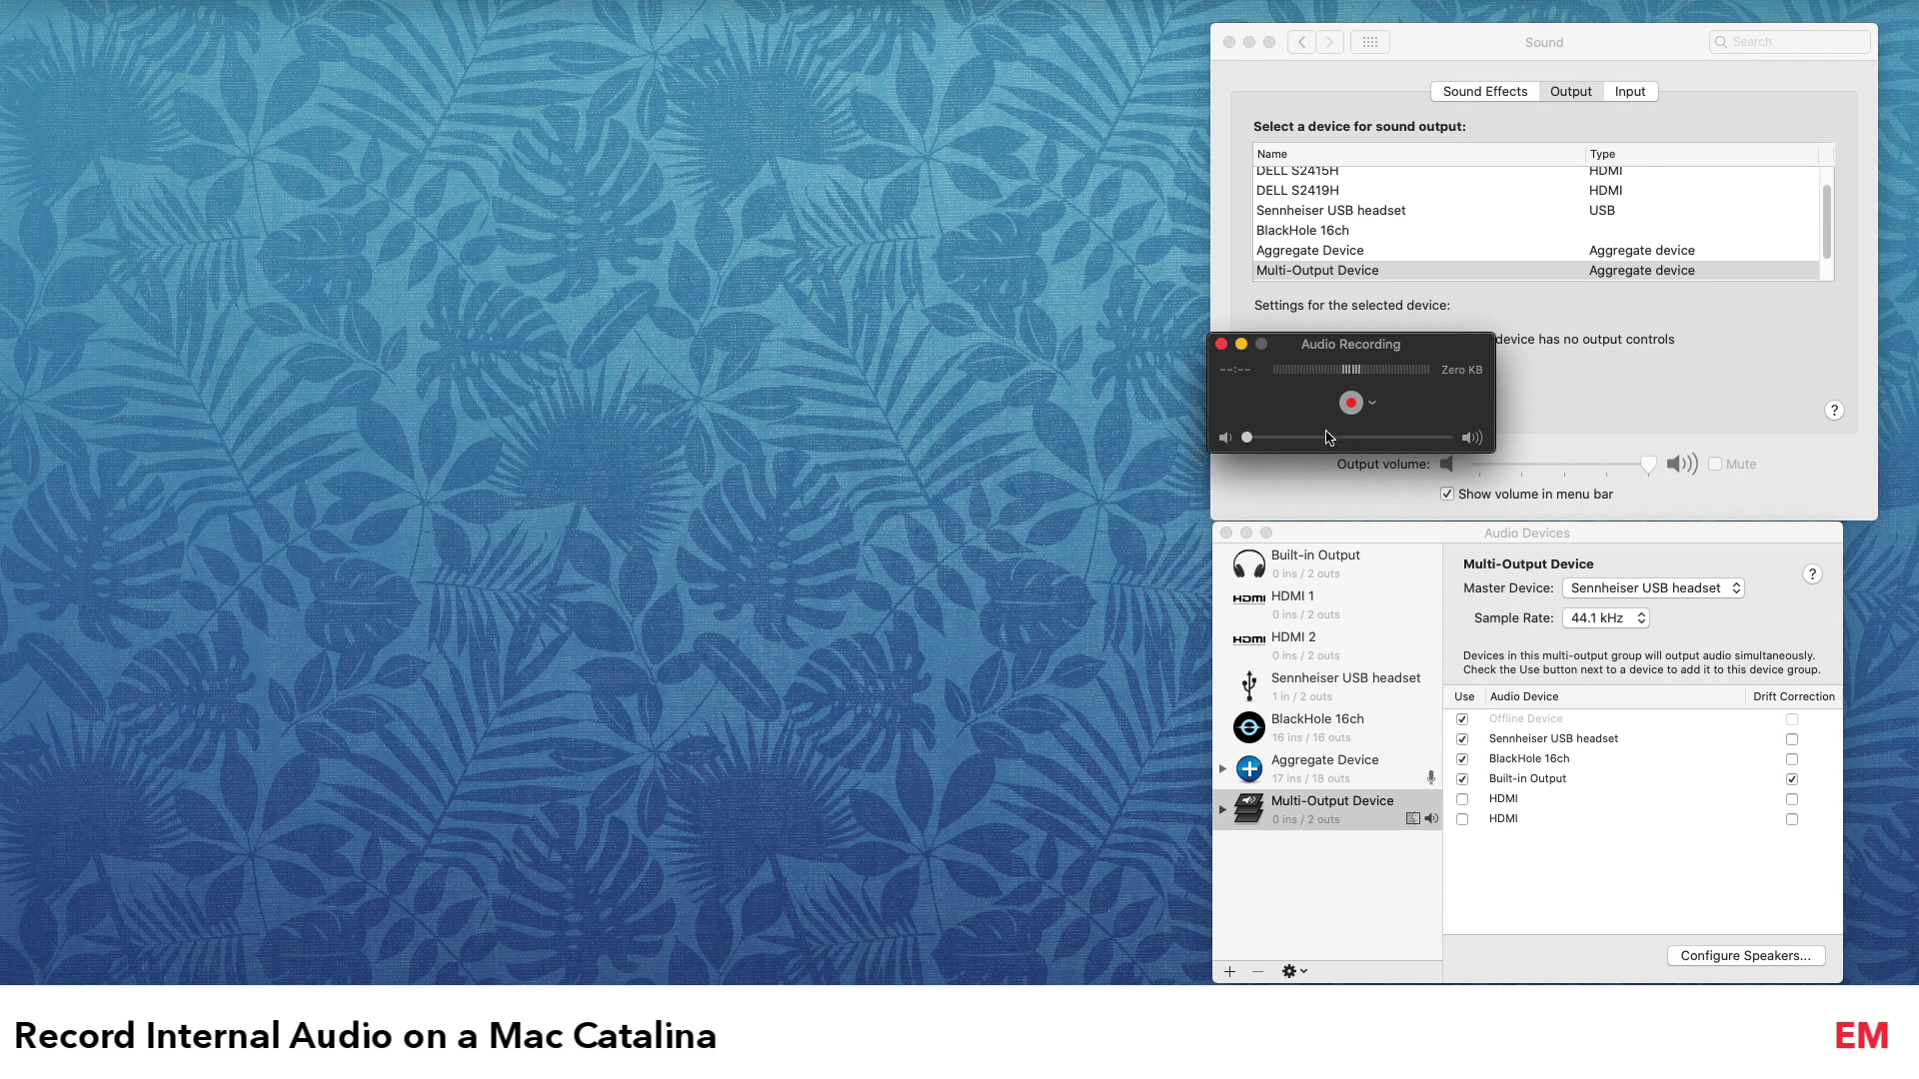
Step: Play the YouTube video in two short bursts, pausing at 2:51 and then 2:53
{"action": "left_click", "coordinate": [1089, 984]}
{"action": "left_click_drag", "start_coordinate": [1321, 392], "coordinate": [1508, 395]}
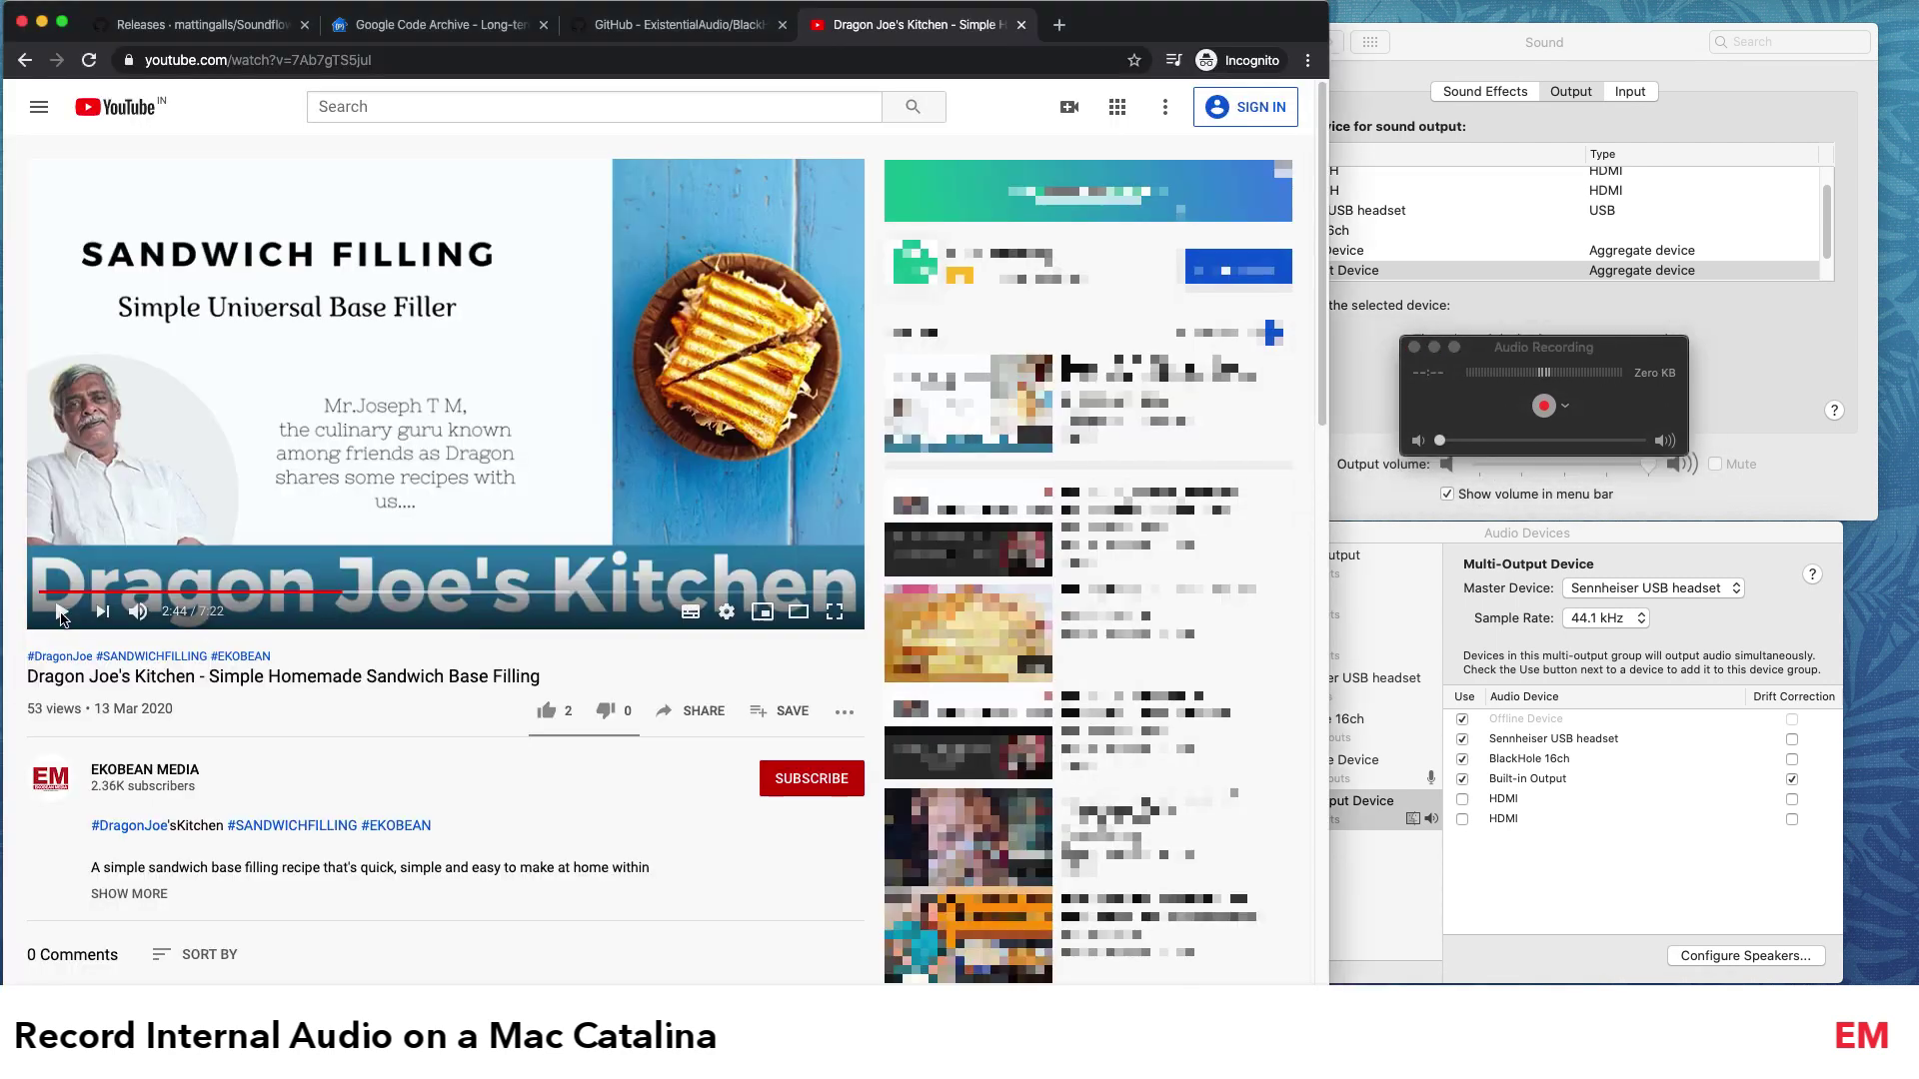
{"action": "left_click", "coordinate": [62, 612]}
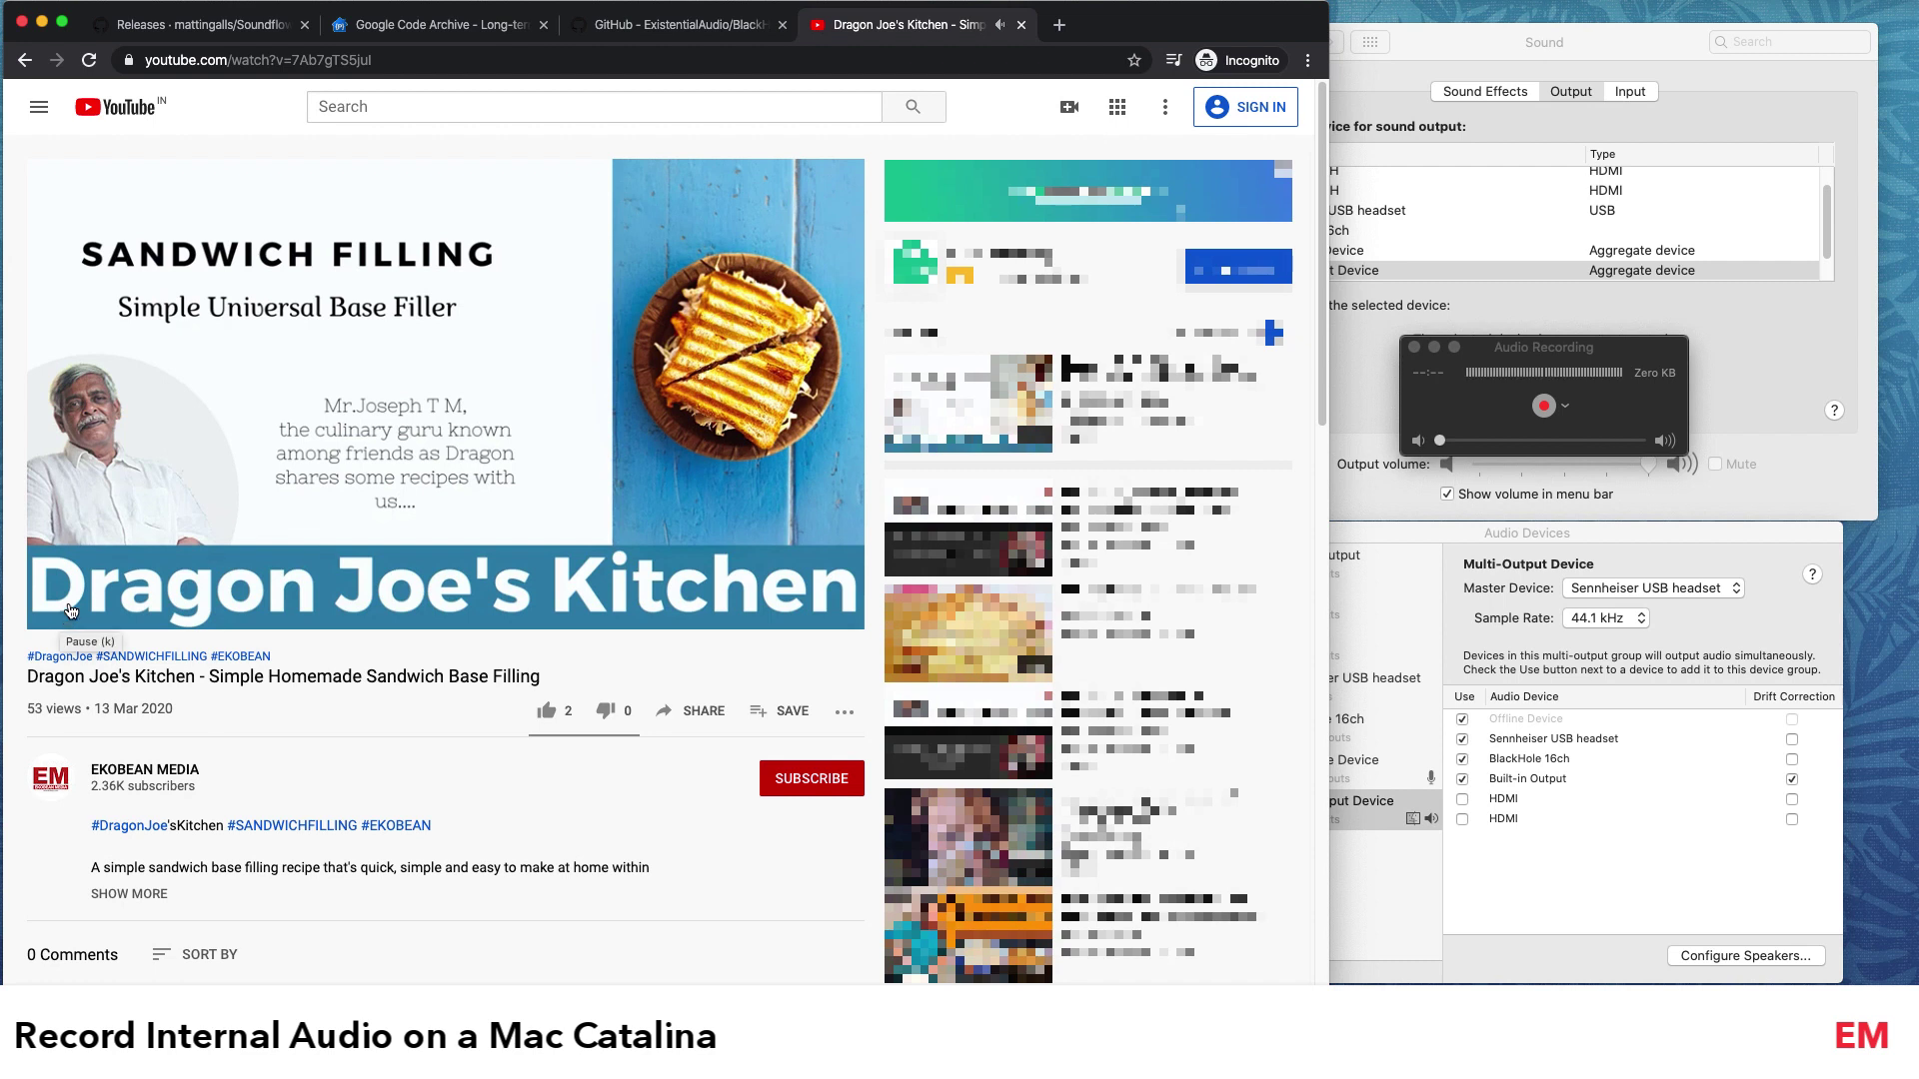
{"action": "left_click", "coordinate": [68, 610]}
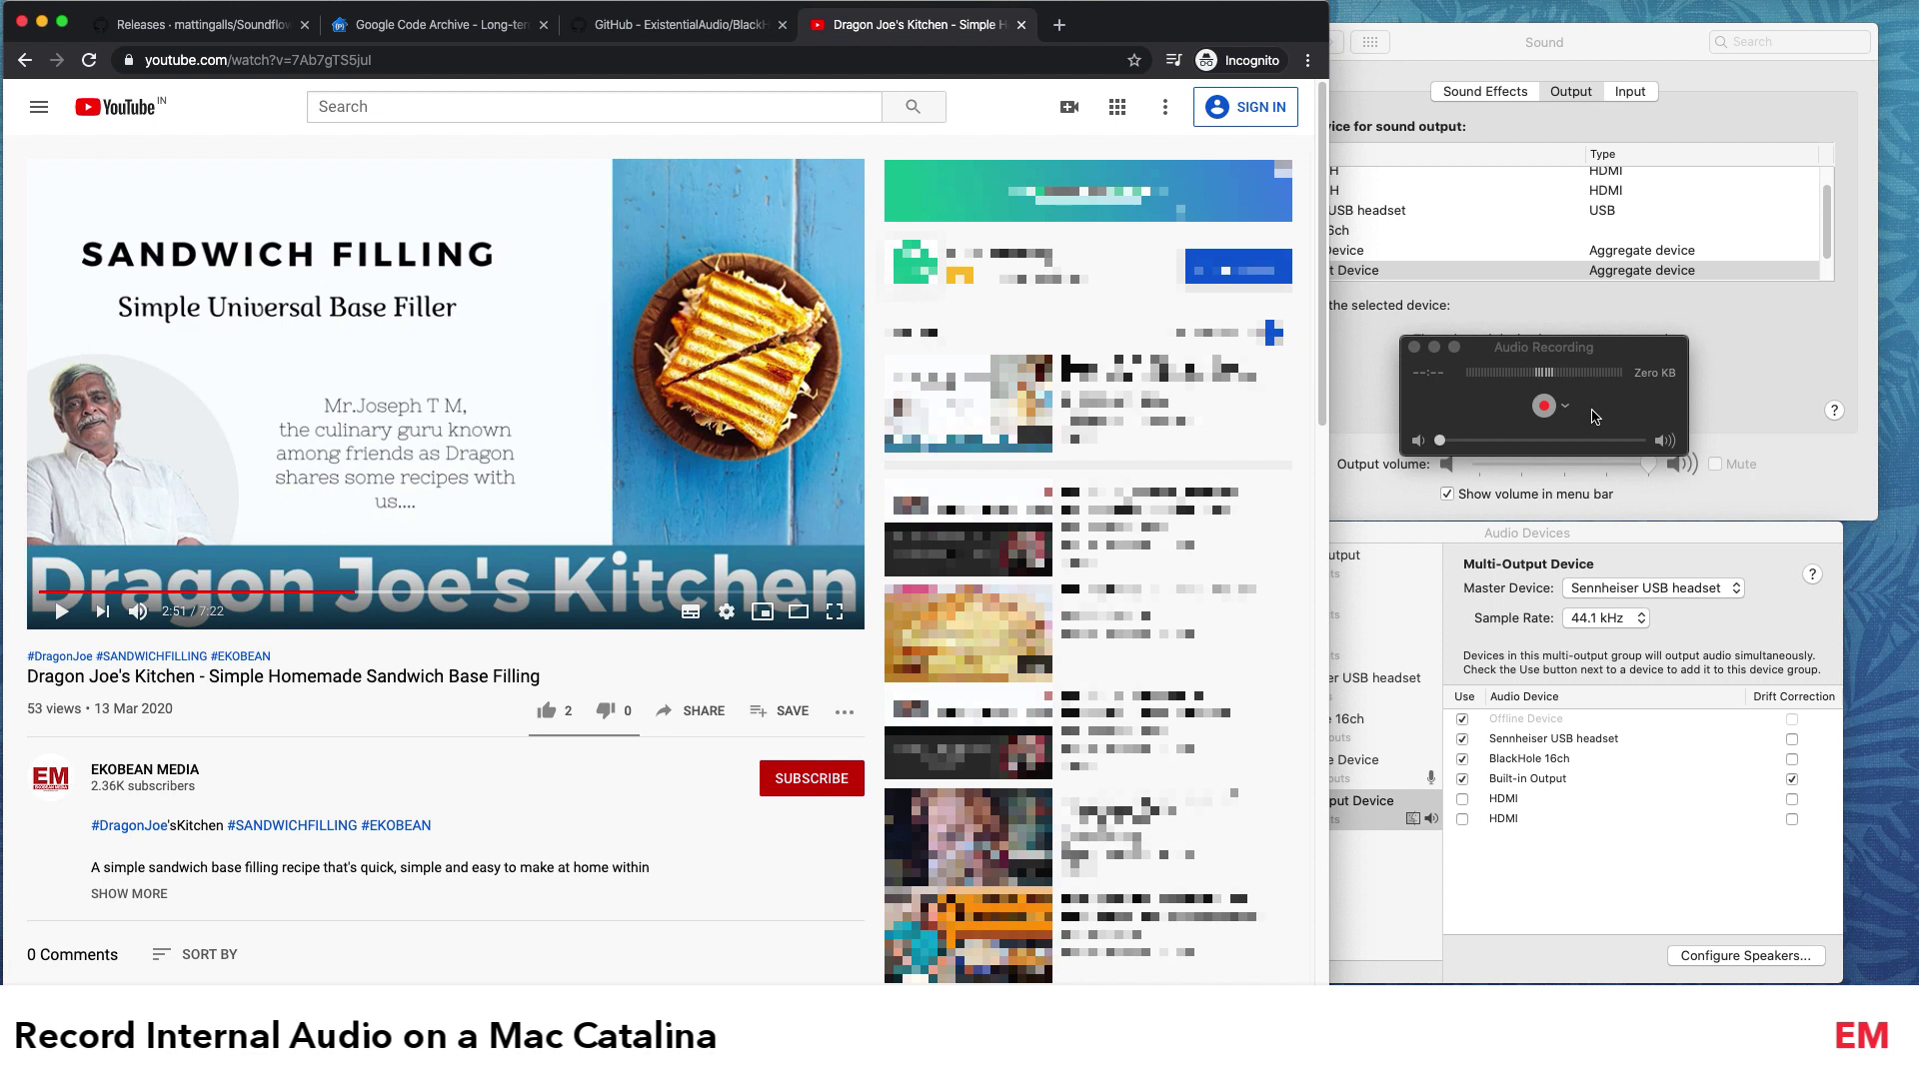
{"action": "left_click", "coordinate": [62, 612]}
{"action": "left_click", "coordinate": [62, 613]}
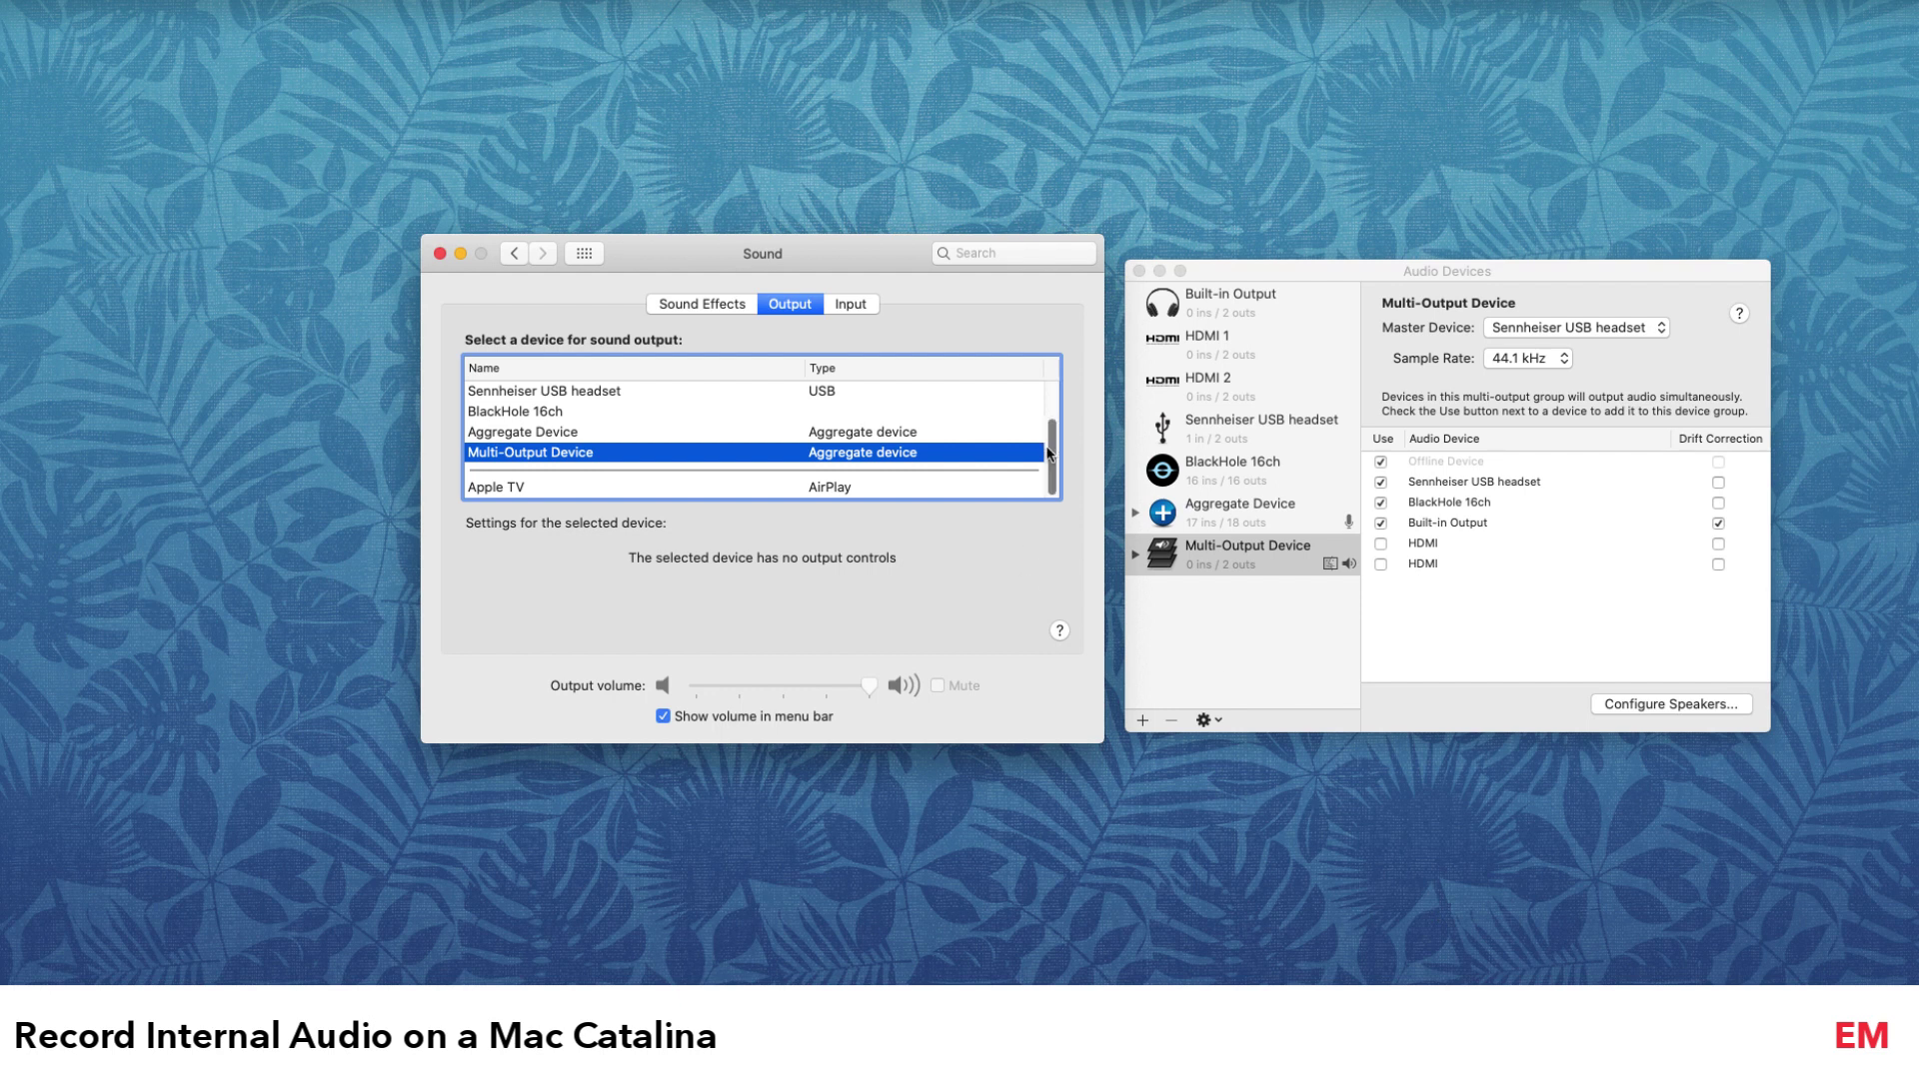
Step: Choose Headphones from the Sound output device list
{"action": "left_click_drag", "start_coordinate": [1051, 453], "coordinate": [1065, 400]}
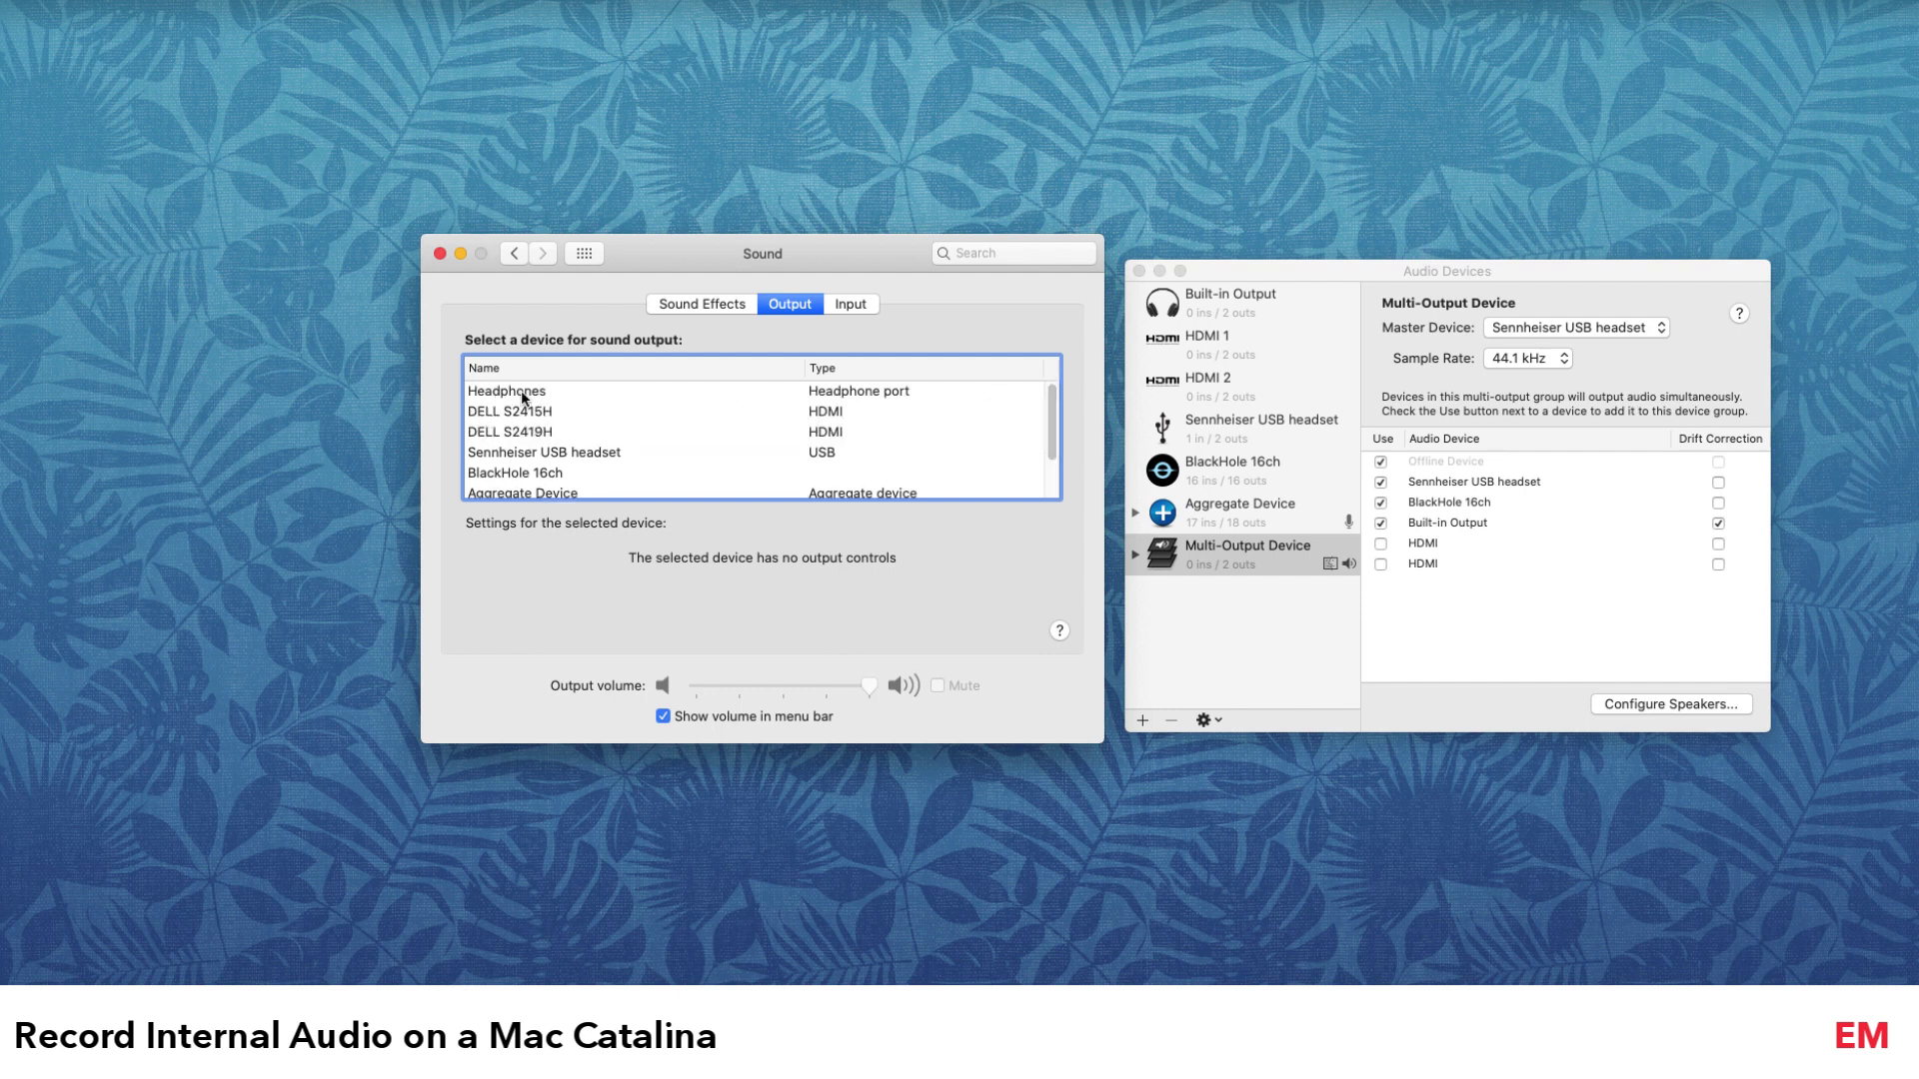
{"action": "left_click", "coordinate": [859, 389]}
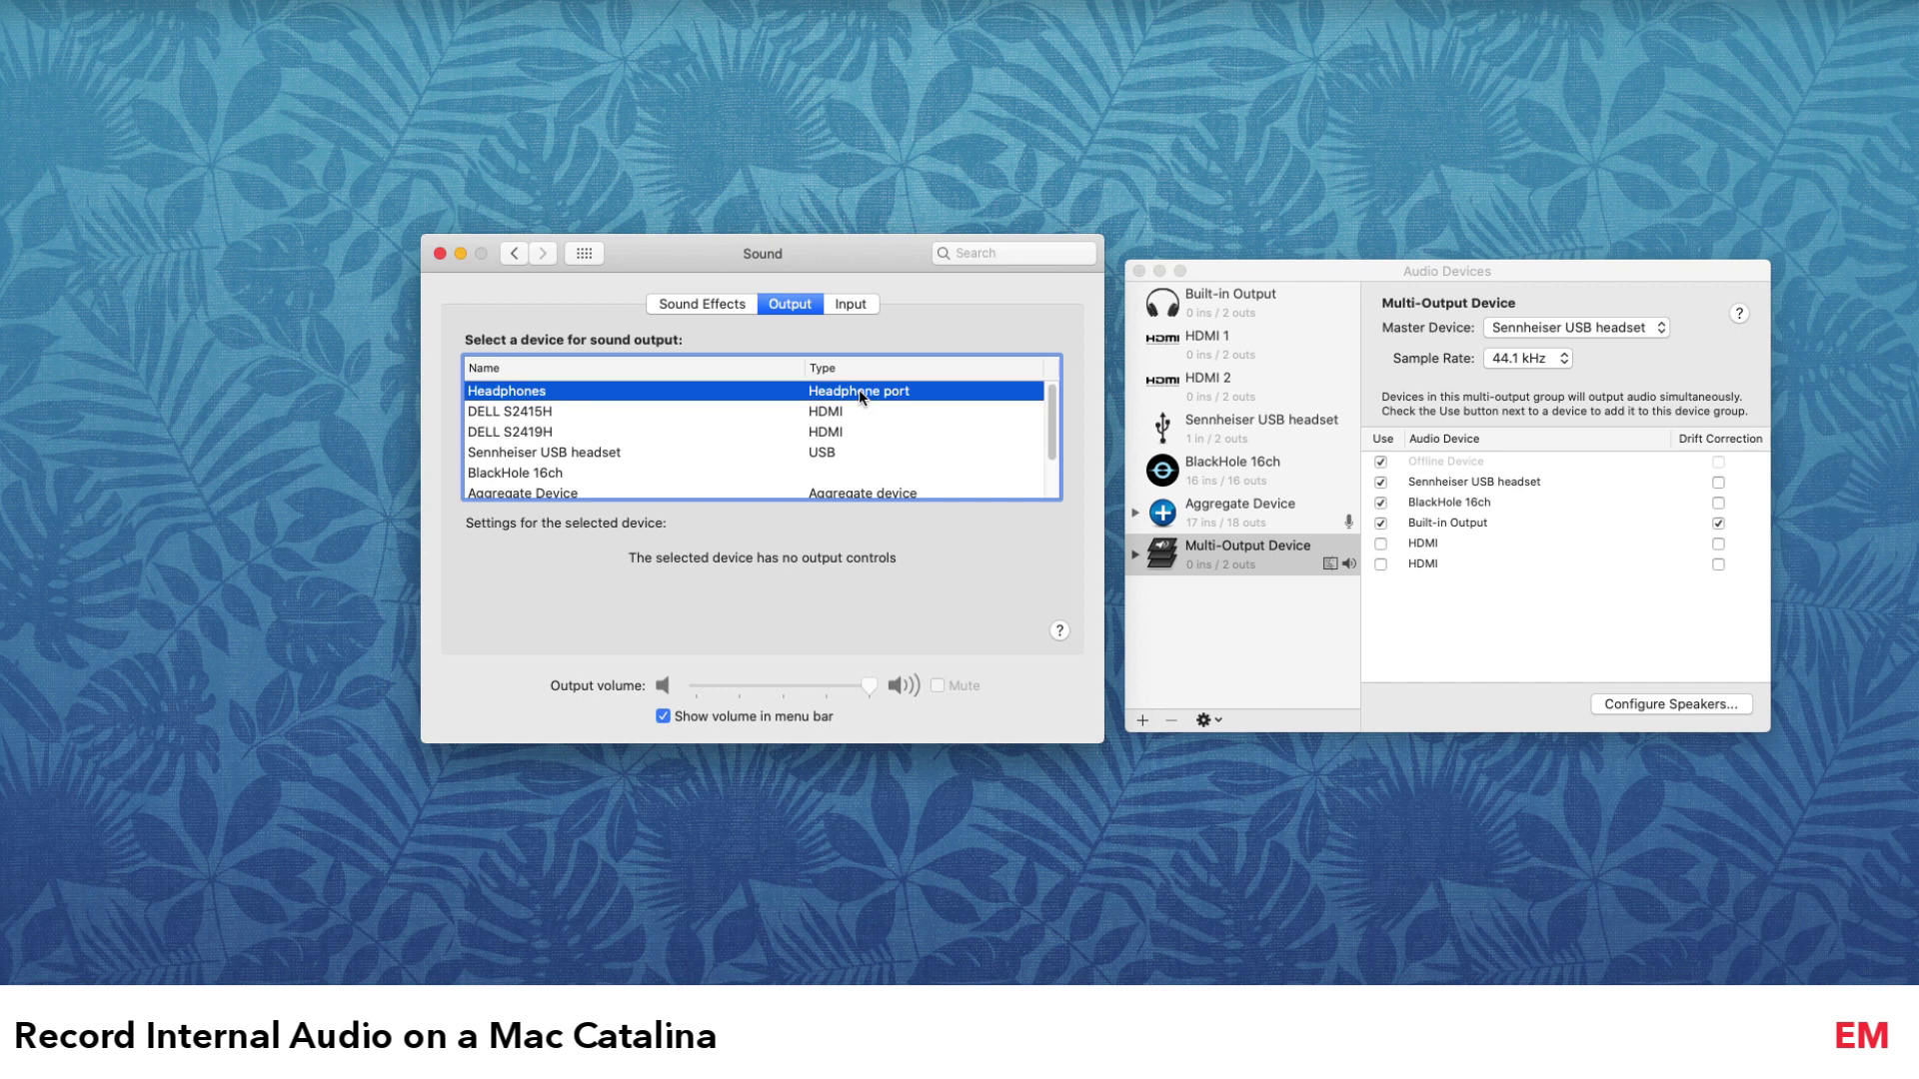
{"action": "mouse_move", "coordinate": [1051, 405]}
{"action": "left_mouse_down"}
{"action": "mouse_move", "coordinate": [1055, 441]}
{"action": "mouse_move", "coordinate": [1061, 387]}
{"action": "left_mouse_up"}
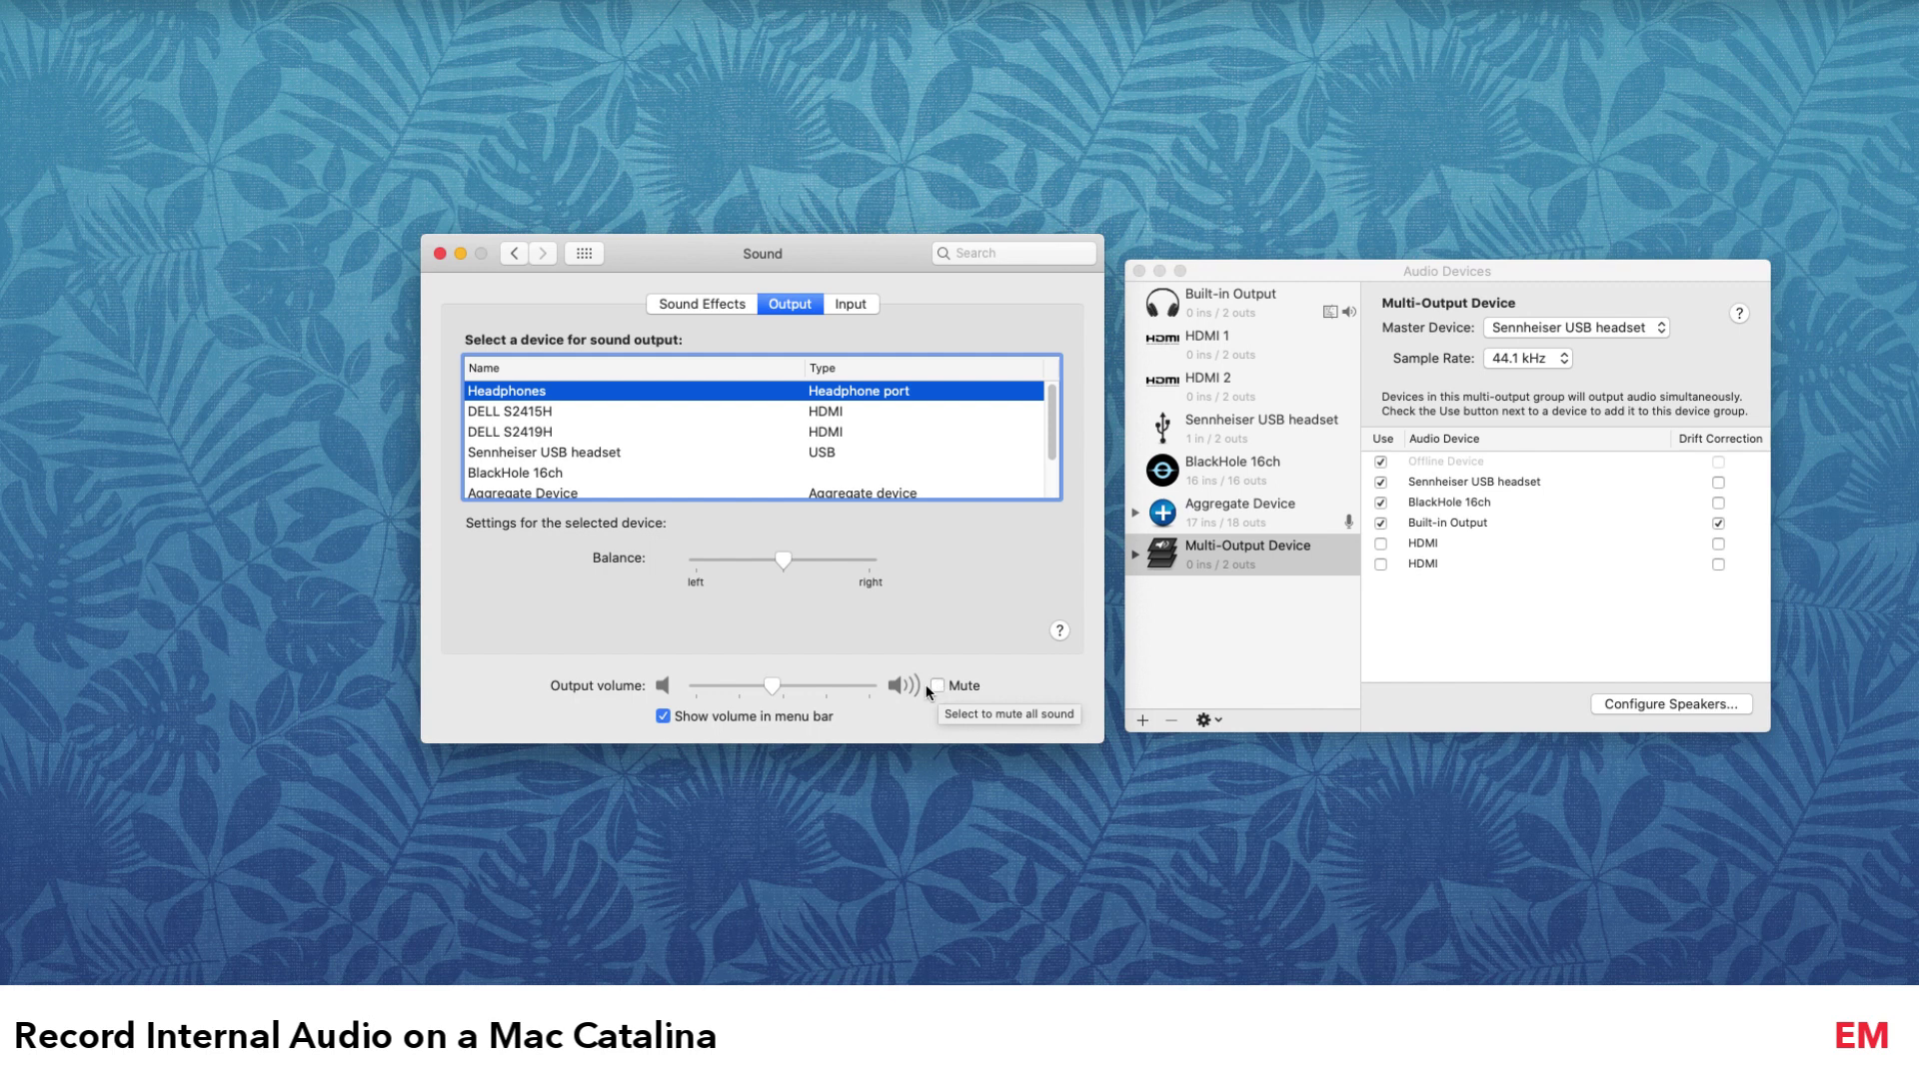
{"action": "mouse_move", "coordinate": [757, 695]}
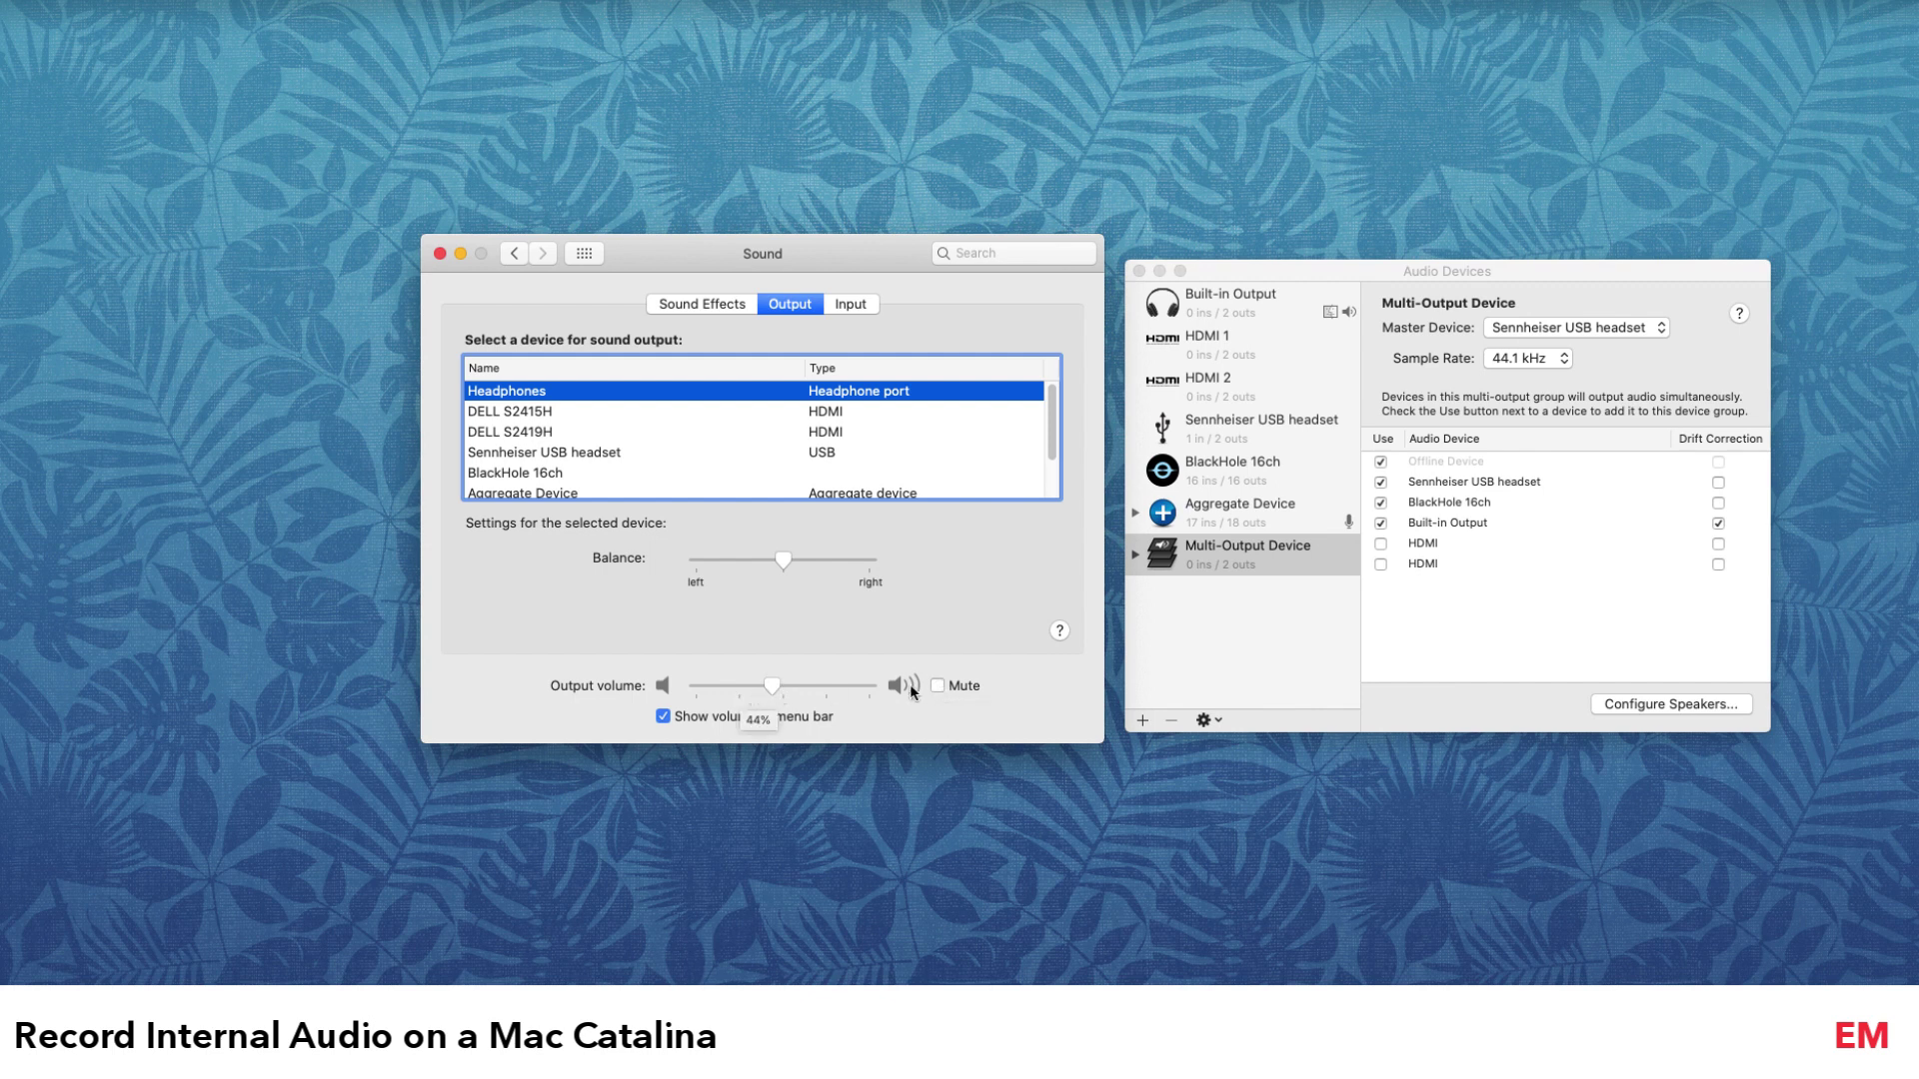